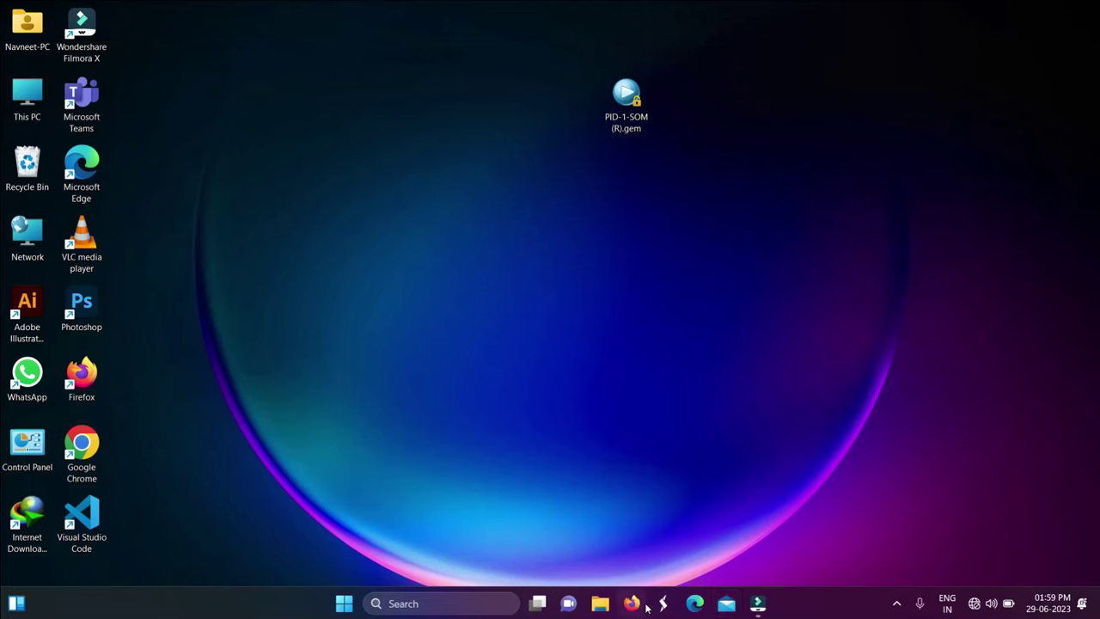
# Step: Refresh the desktop twice, checking the quick settings panel in between
pyautogui.rightClick(369, 169)
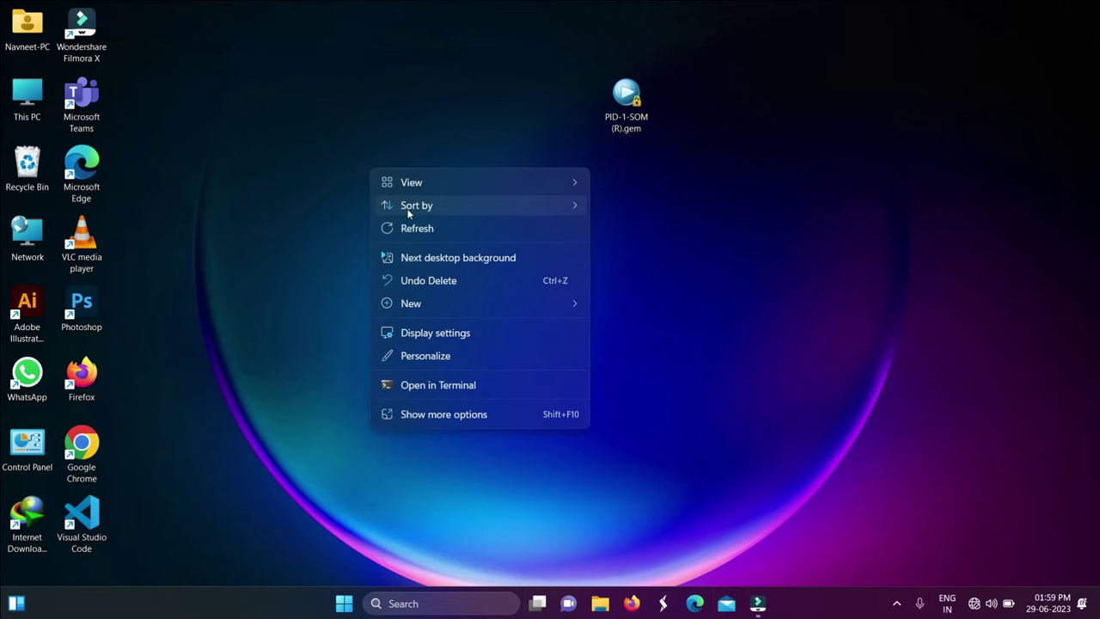
pyautogui.click(419, 230)
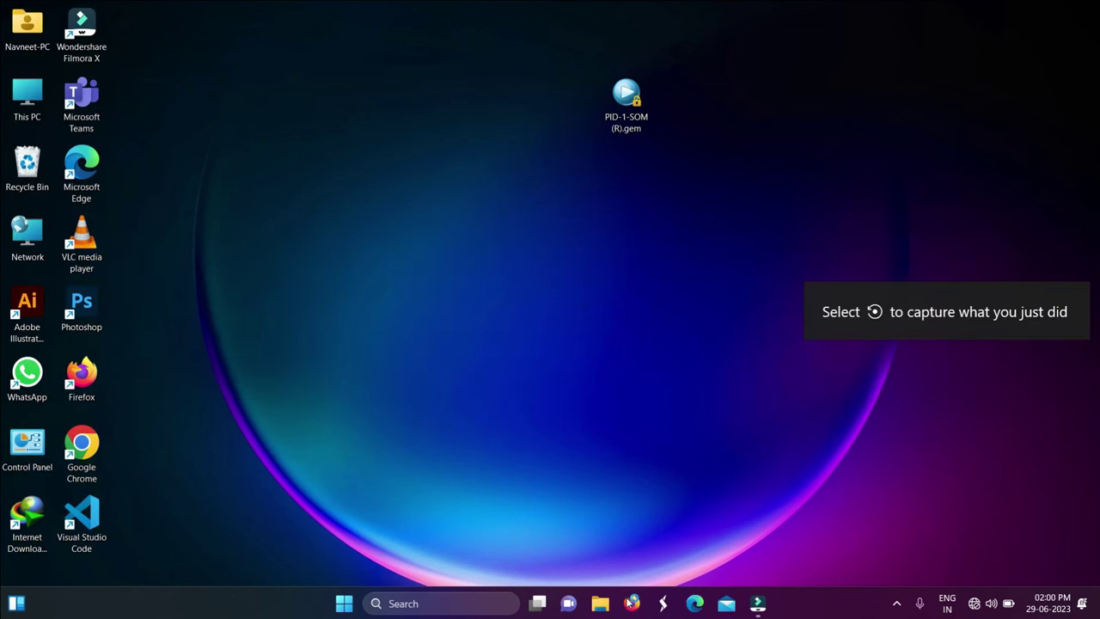
pyautogui.click(973, 605)
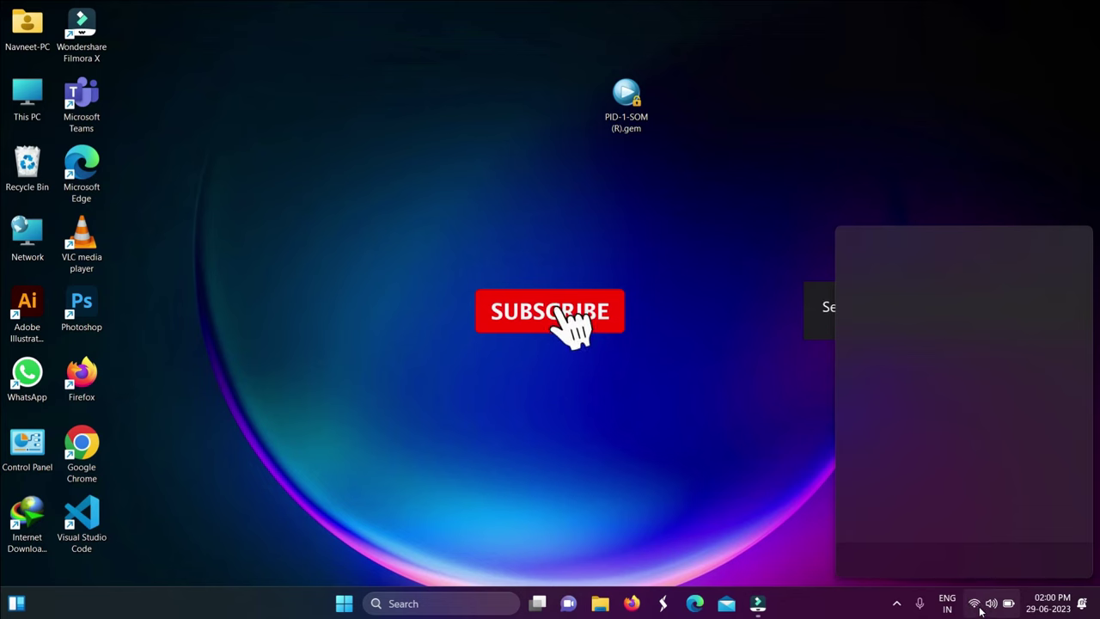
pyautogui.rightClick(526, 258)
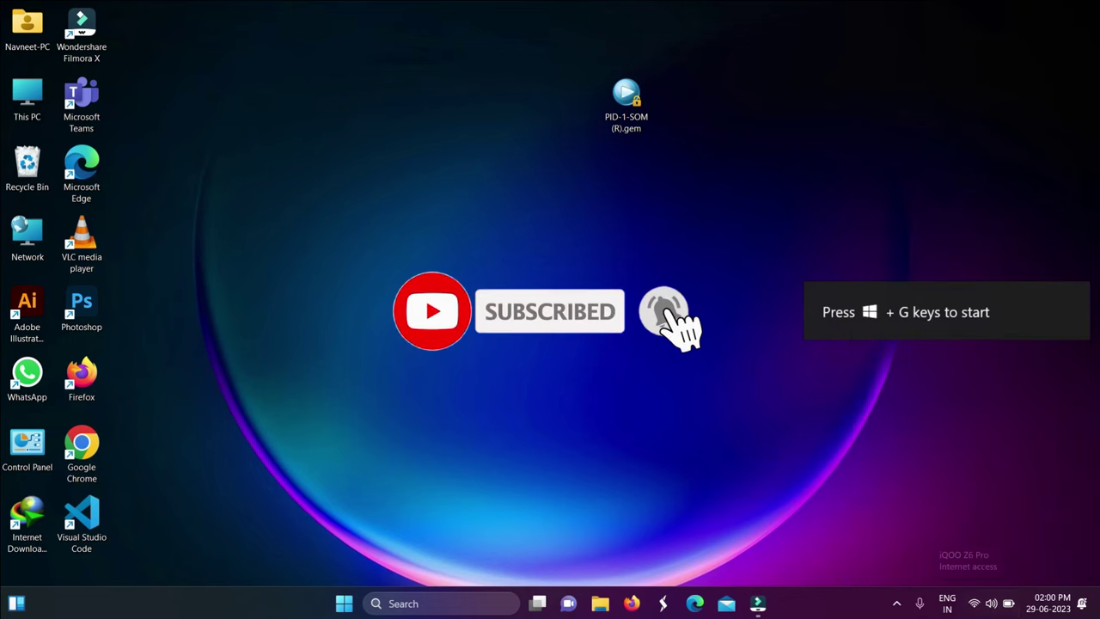
pyautogui.click(564, 319)
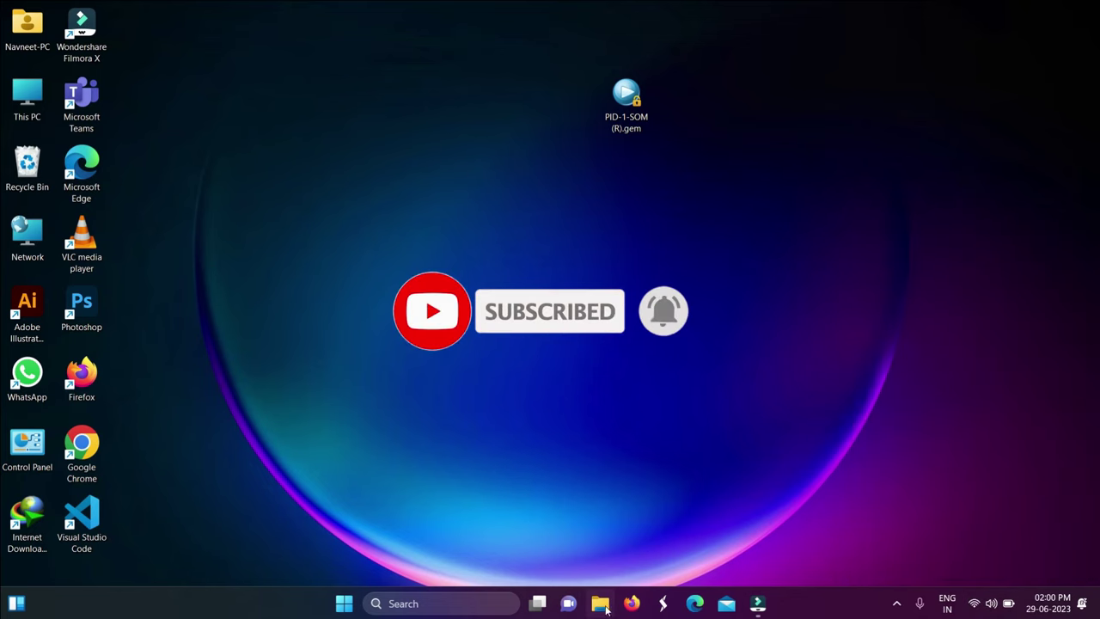
# Step: Search Google for 'megabasterd github' and open the latest MegaBasterd release page
pyautogui.click(633, 605)
pyautogui.write('megabasterd github')
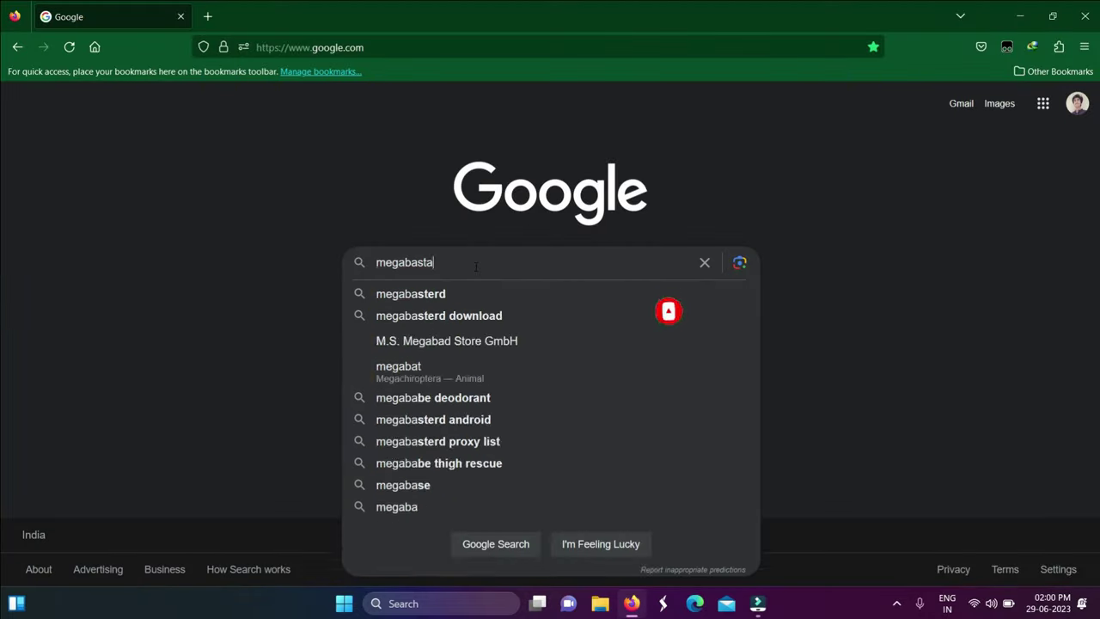
pyautogui.press('Return')
pyautogui.scroll(-3, 457, 392)
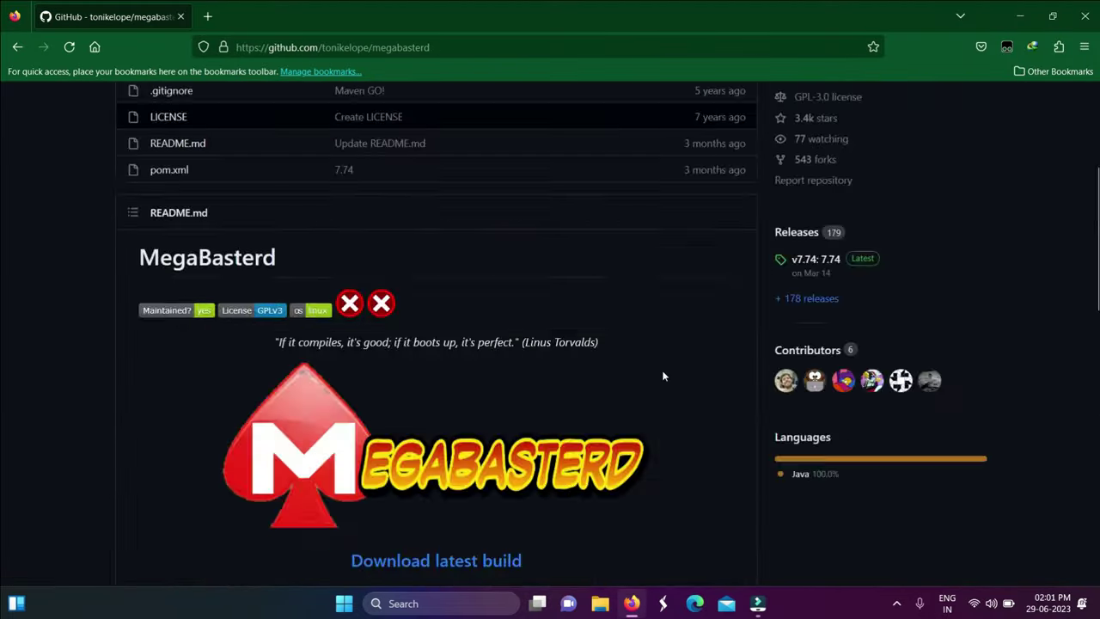
pyautogui.click(456, 543)
# Step: Download MegaBasterdWINDOWS_7.74_portable.zip from the release's Assets
pyautogui.scroll(-5, 456, 549)
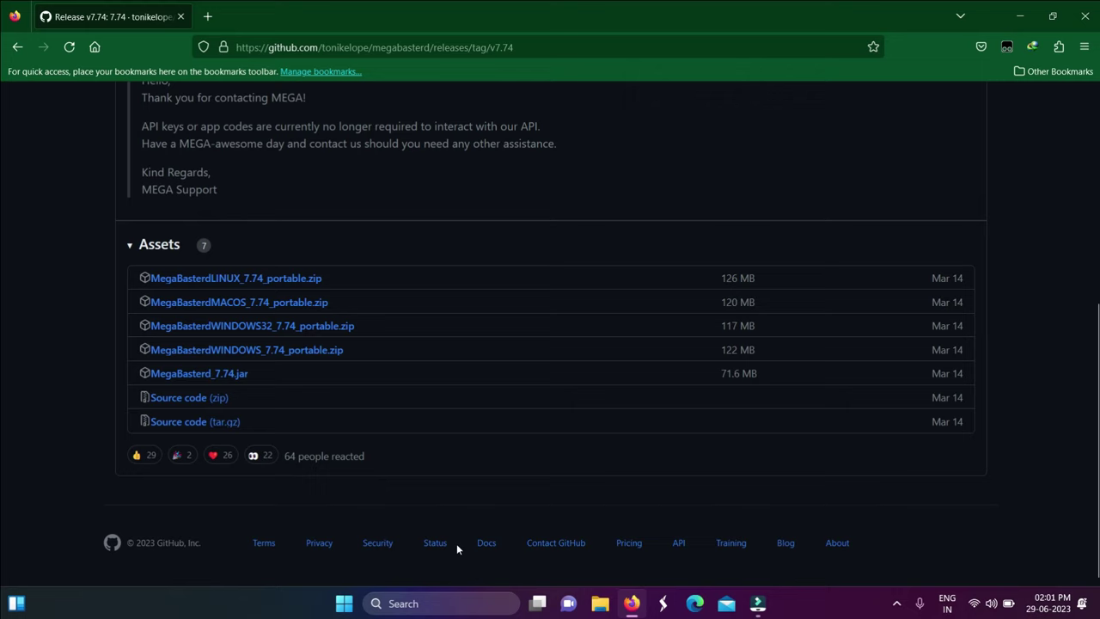
pyautogui.click(255, 339)
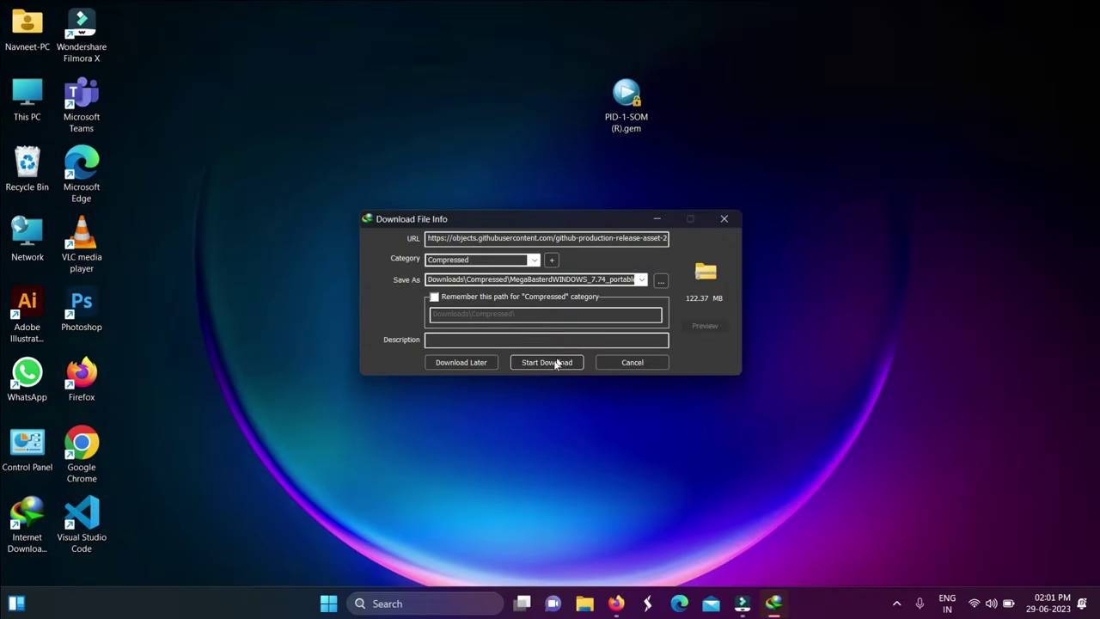
pyautogui.click(556, 362)
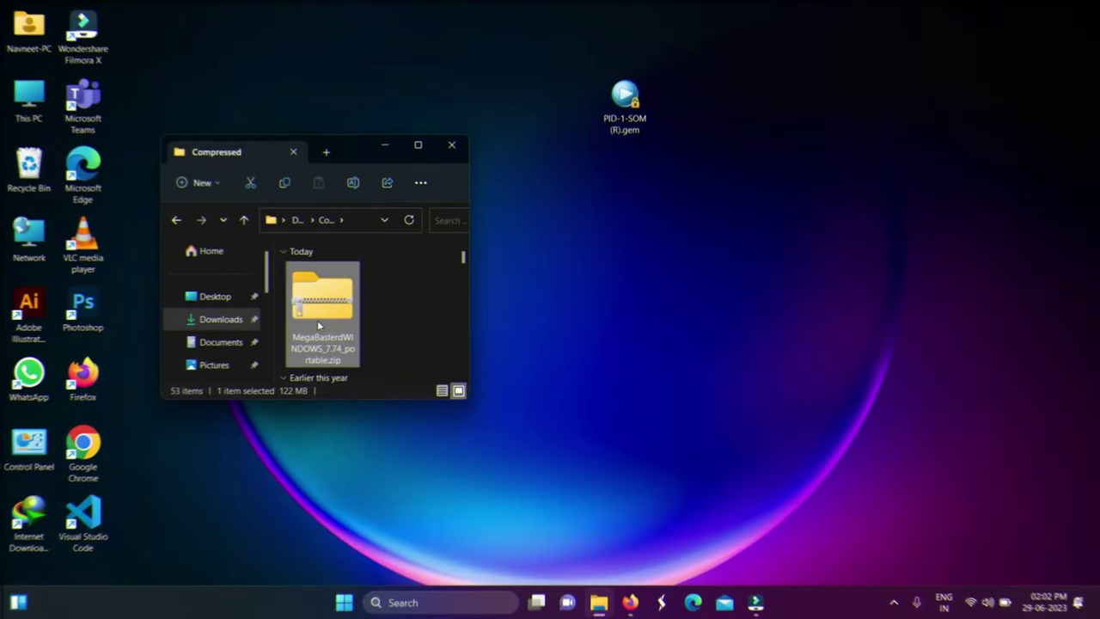
# Step: Move the downloaded MegaBasterd zip from the Explorer window onto the desktop
pyautogui.rightClick(317, 319)
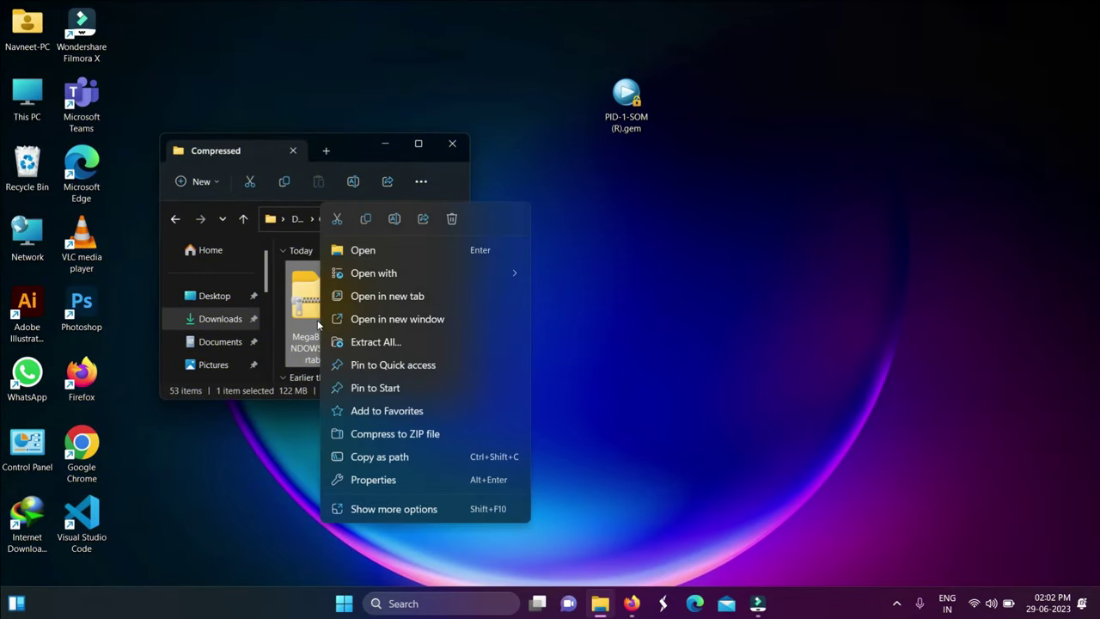
pyautogui.click(301, 296)
pyautogui.moveTo(301, 297); pyautogui.dragTo(550, 287)
pyautogui.click(384, 143)
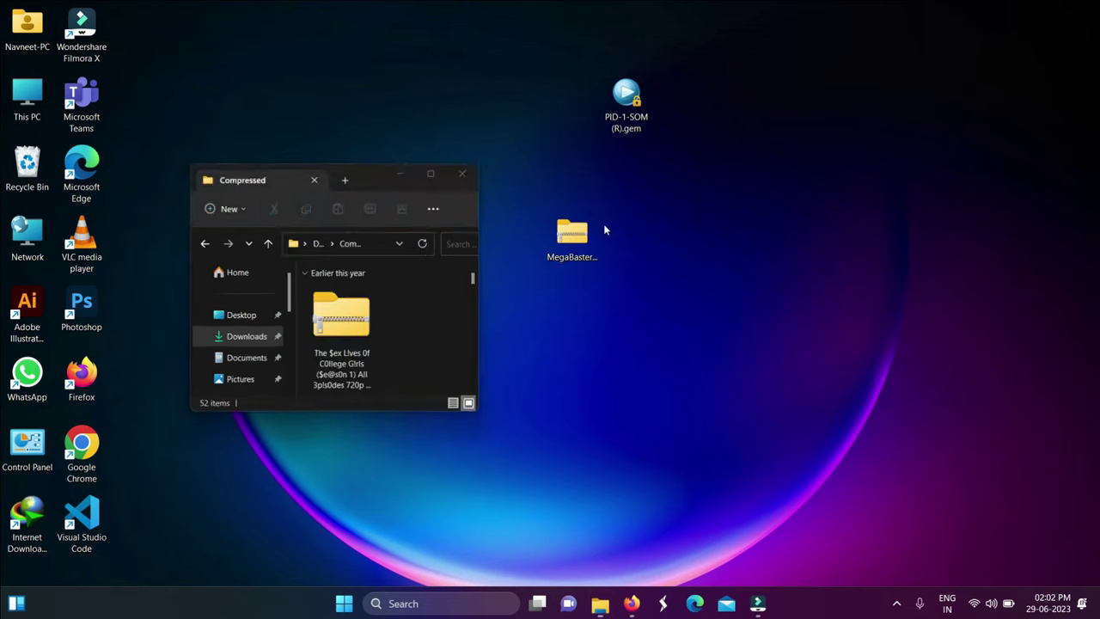
# Step: Extract the zip to its suggested folder and run MegaBasterd.bat from MegaBasterdWINDOWS
pyautogui.rightClick(574, 234)
pyautogui.click(637, 325)
pyautogui.press('Return')
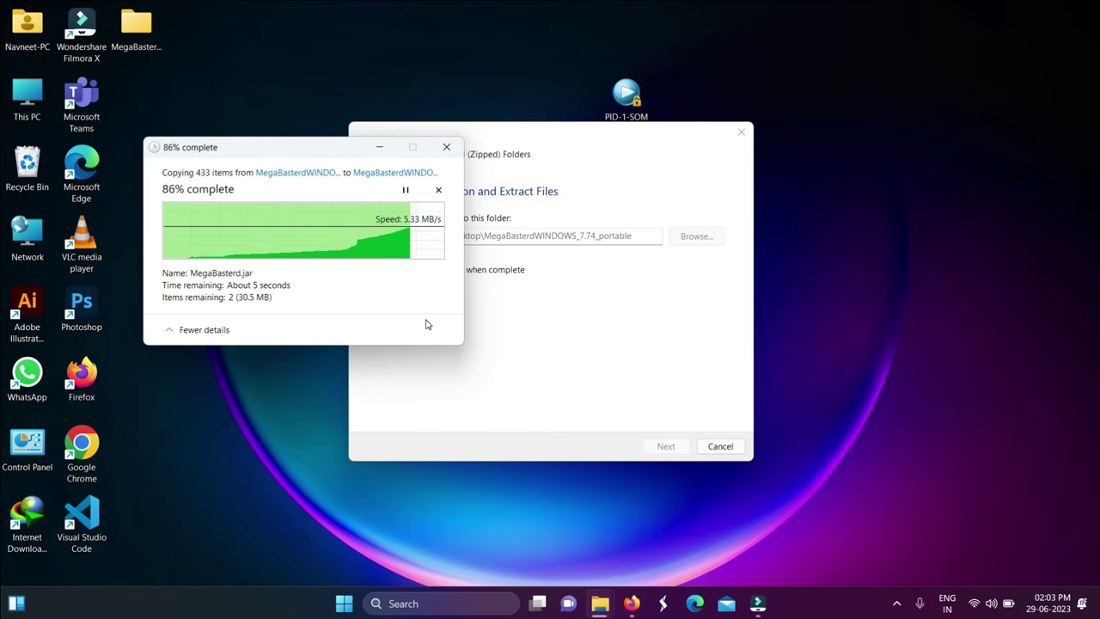
pyautogui.click(440, 164)
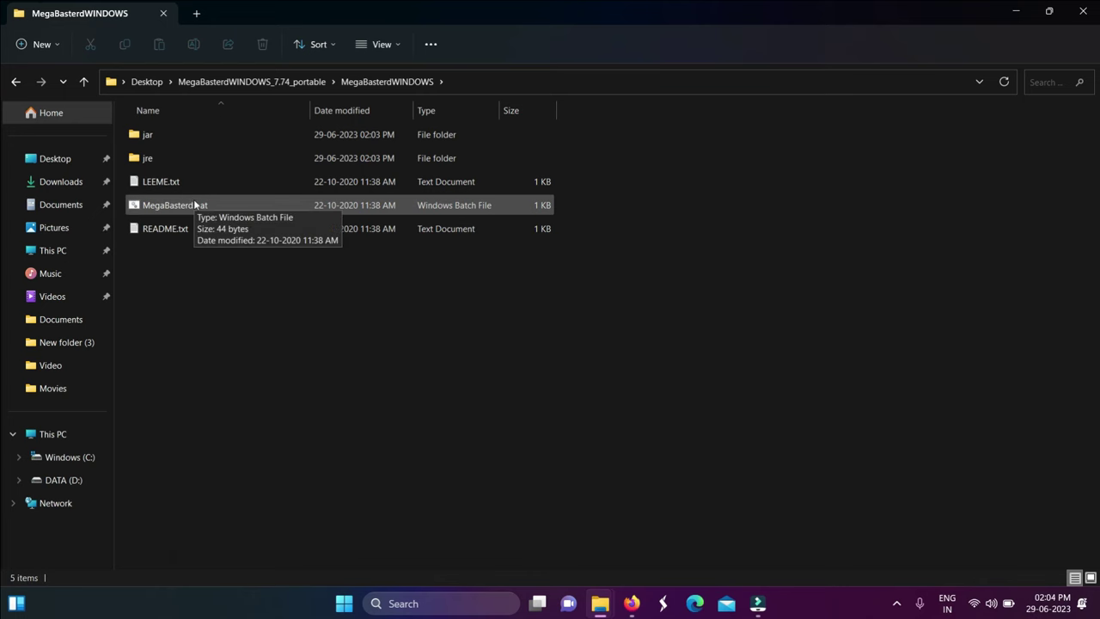
pyautogui.click(195, 204)
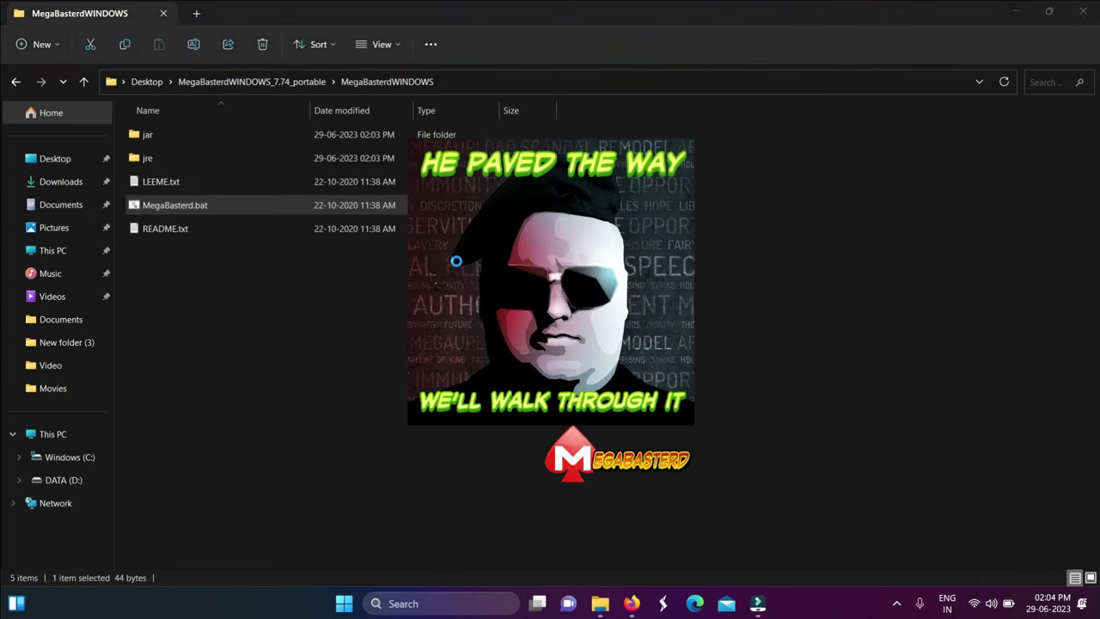
# Step: Clear away the Explorer window and close the About MegaBasterd dialog
pyautogui.click(1019, 11)
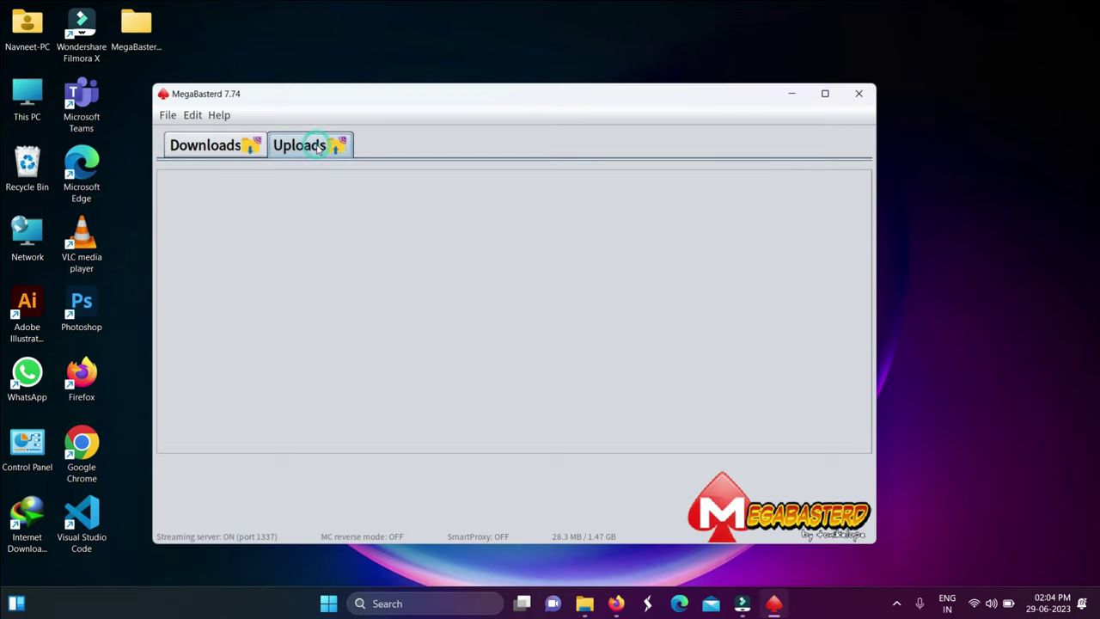
pyautogui.click(228, 156)
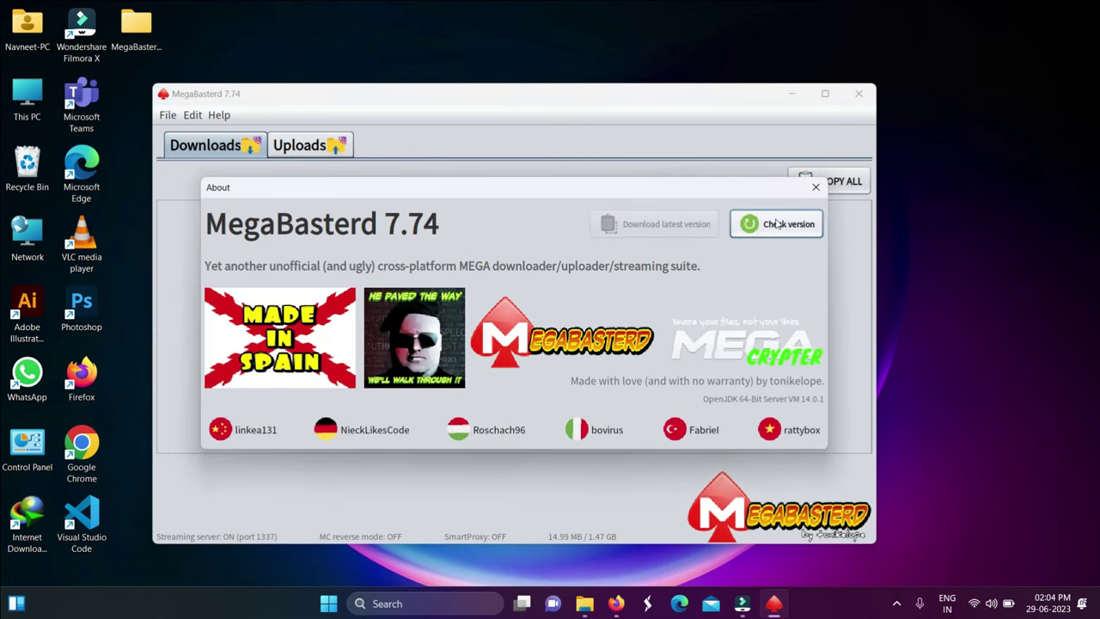
pyautogui.click(815, 188)
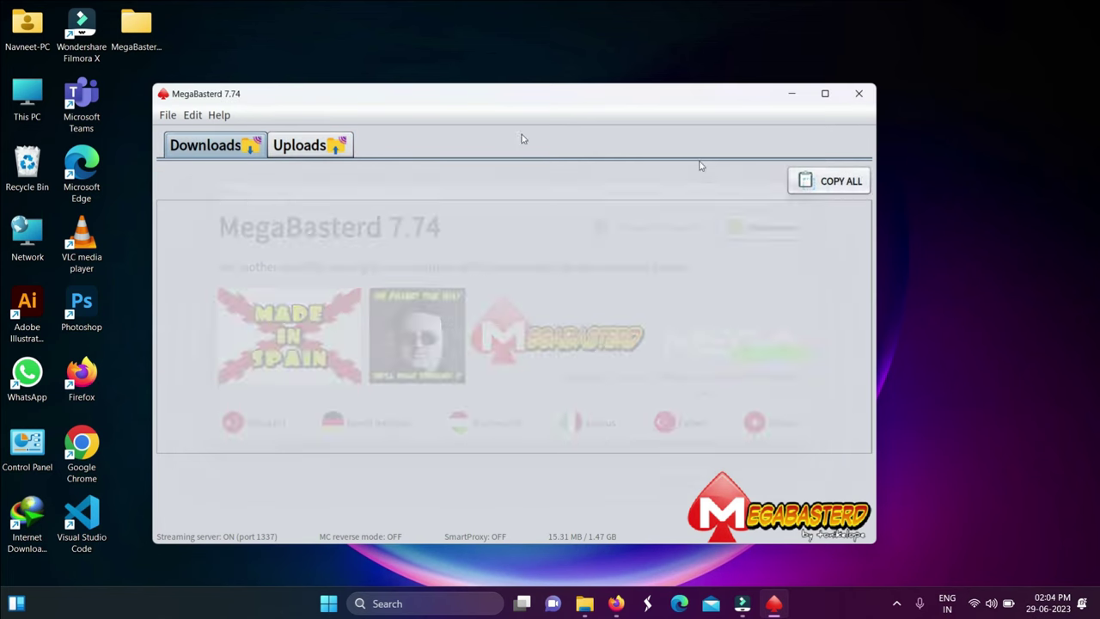
# Step: Enable Use SmartProxy in Settings > Downloads and accept the risk warning
pyautogui.click(193, 117)
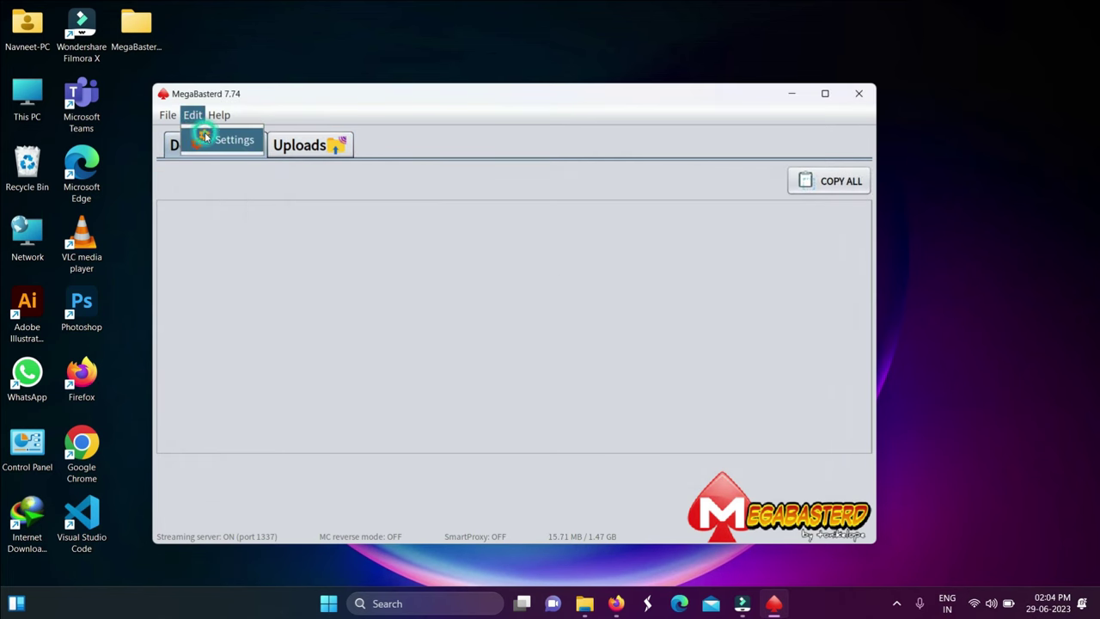
pyautogui.click(225, 139)
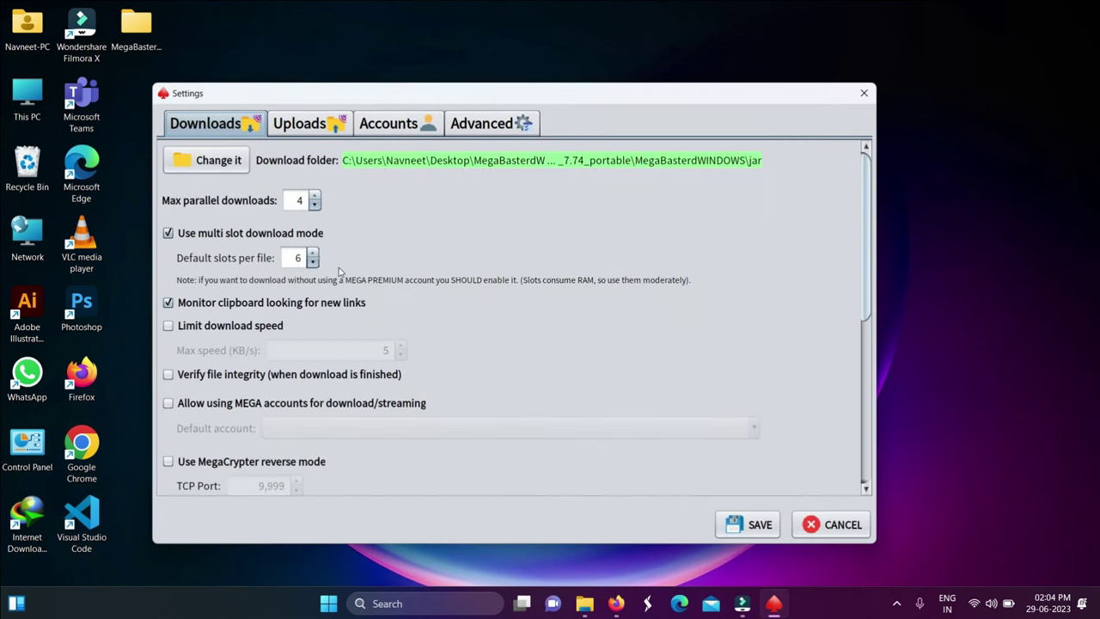
pyautogui.scroll(-5, 382, 346)
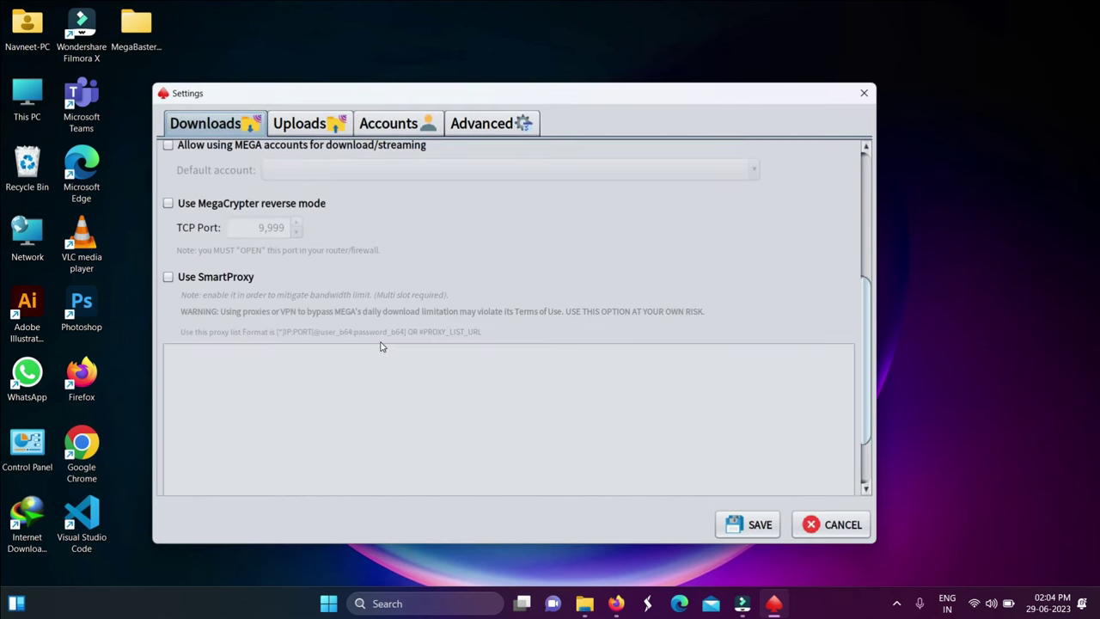
pyautogui.click(168, 277)
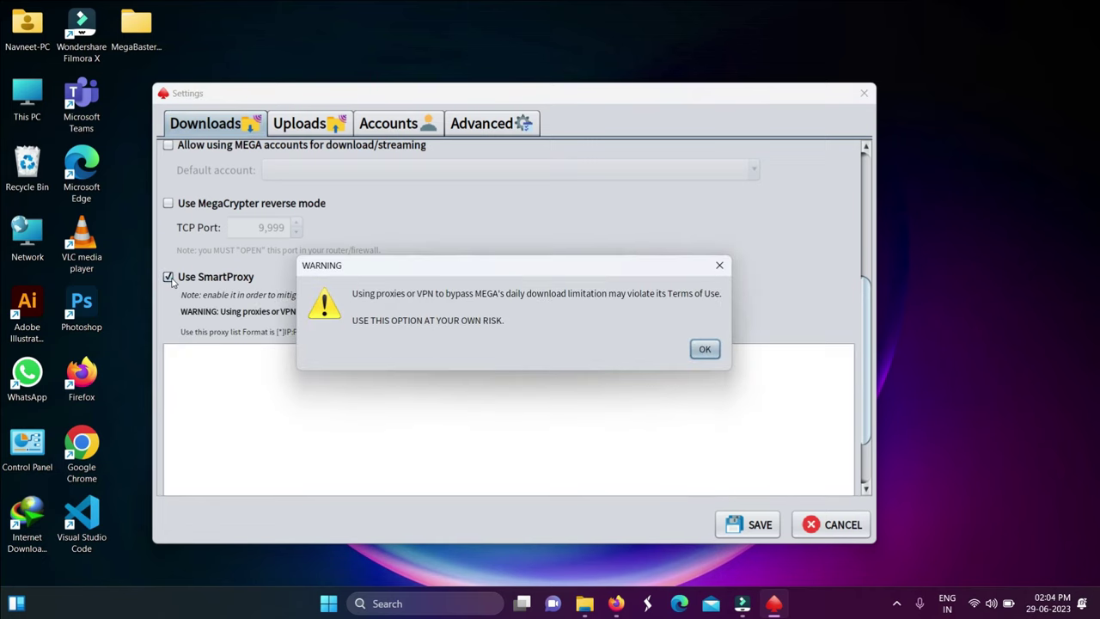
pyautogui.click(705, 348)
# Step: In a new Firefox tab, search Google for 'proxy scraper'
pyautogui.click(618, 606)
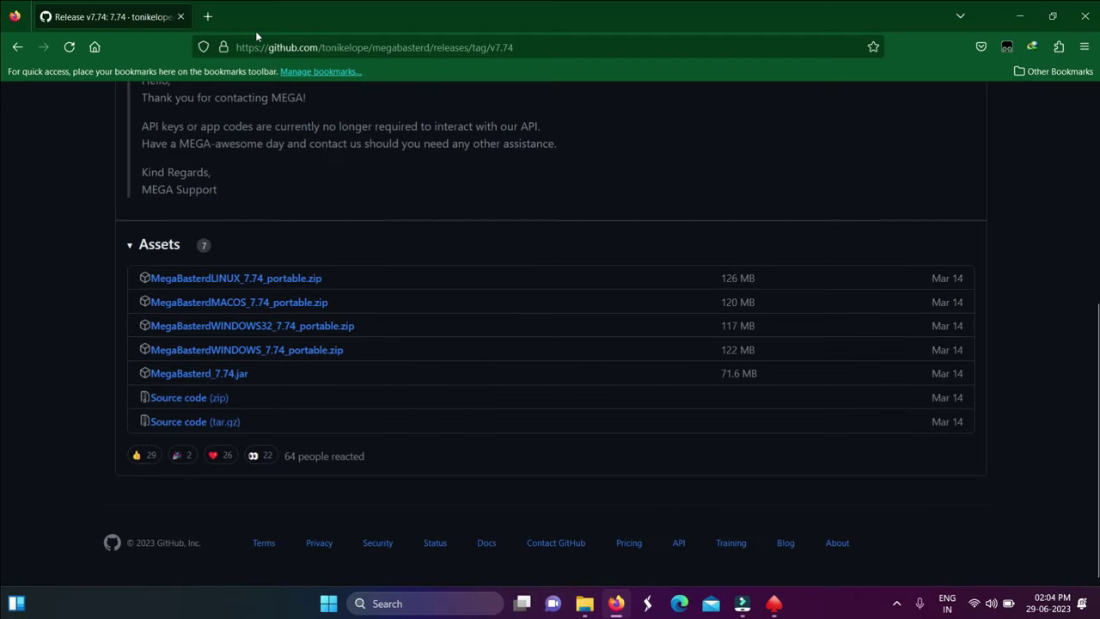
pyautogui.click(208, 17)
pyautogui.click(393, 262)
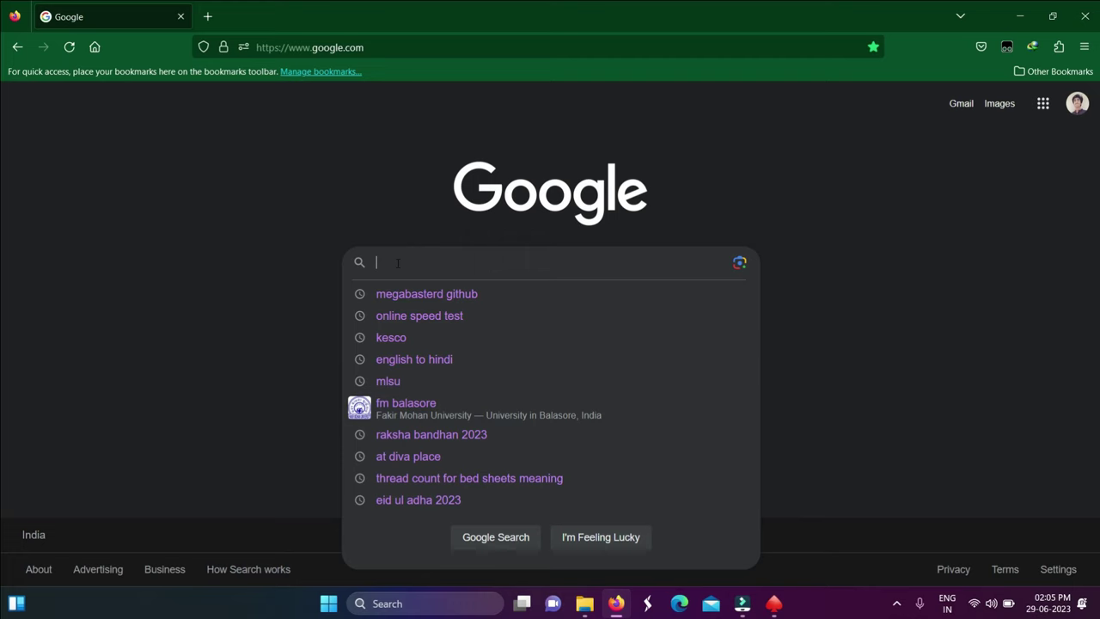
pyautogui.write('proxy scra')
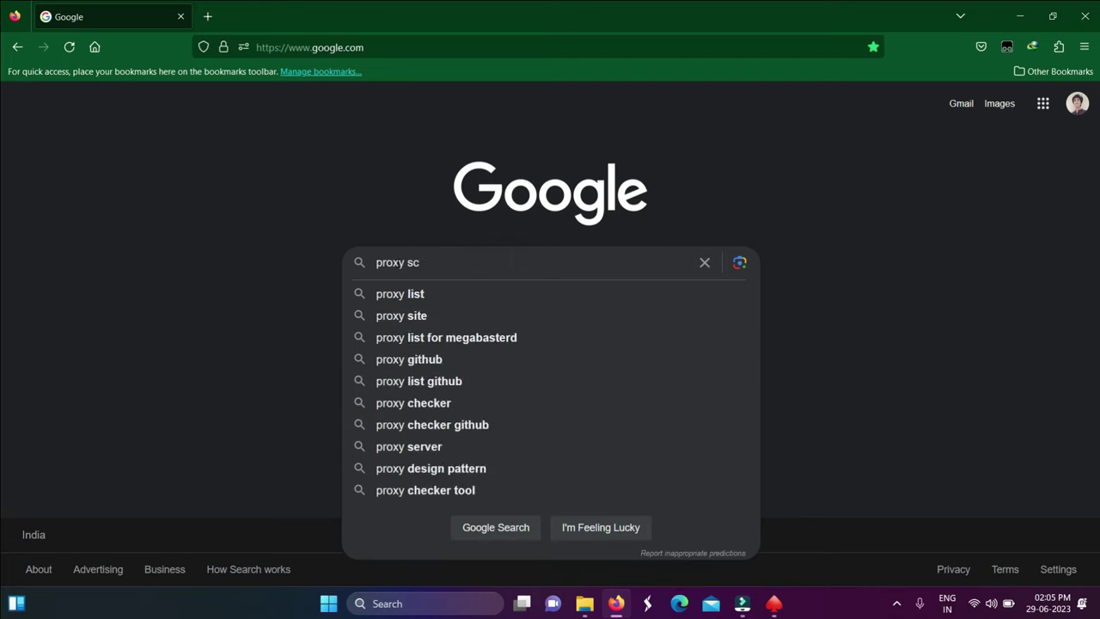
pyautogui.click(415, 337)
# Step: Open ProxyScrape's Free Proxy List result and reach its HTTP, Socks4 and Socks5 download cards
pyautogui.scroll(-3, 283, 335)
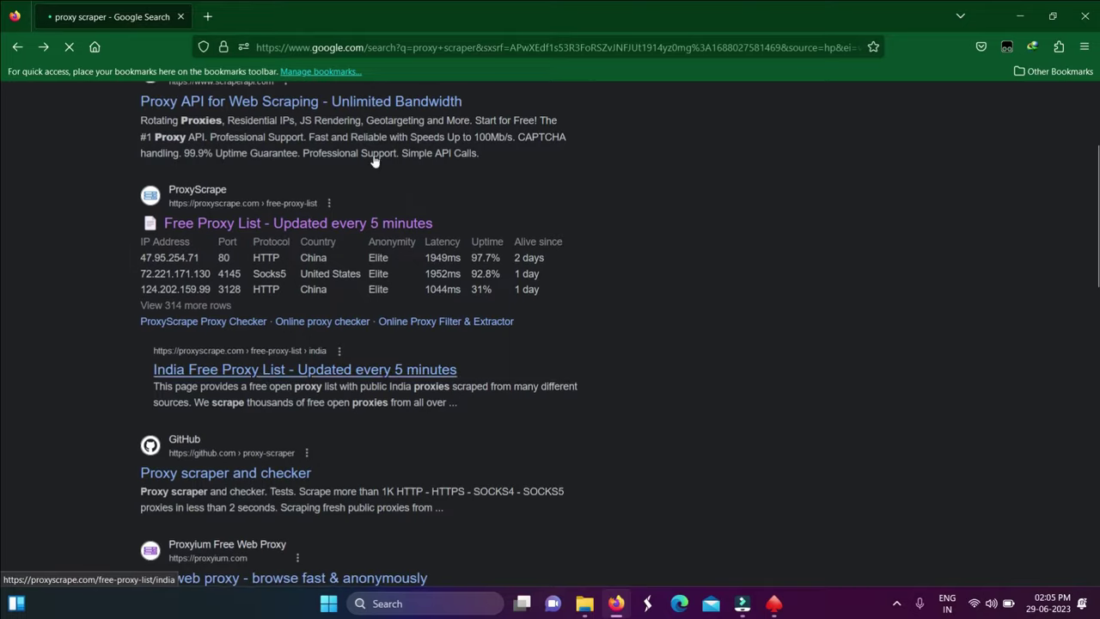
pyautogui.click(279, 336)
pyautogui.scroll(-5, 547, 396)
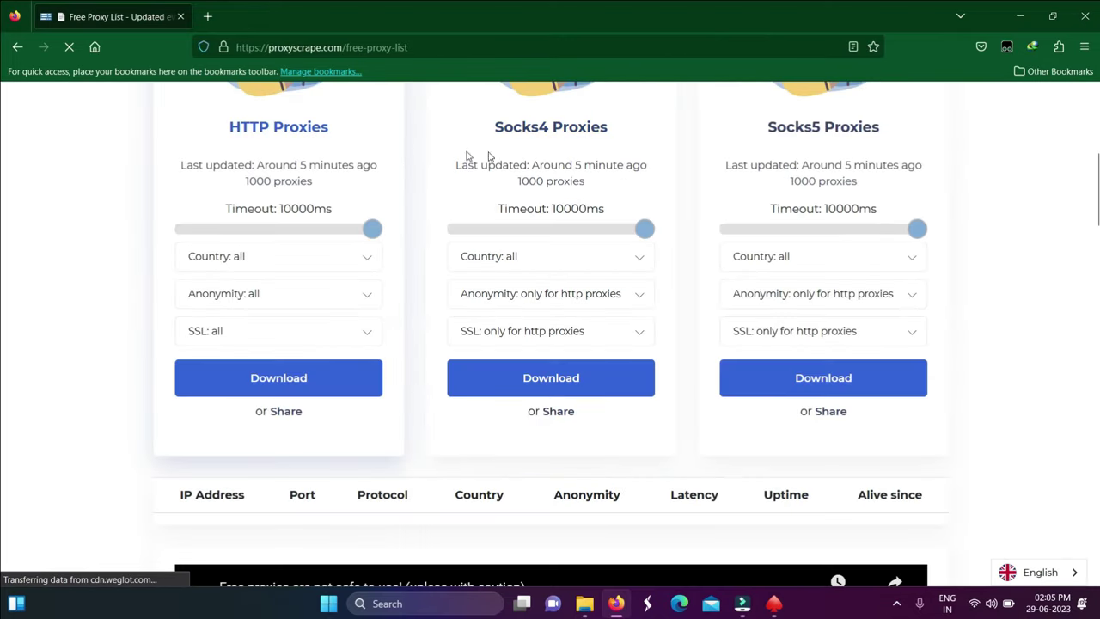
pyautogui.scroll(-2, 240, 346)
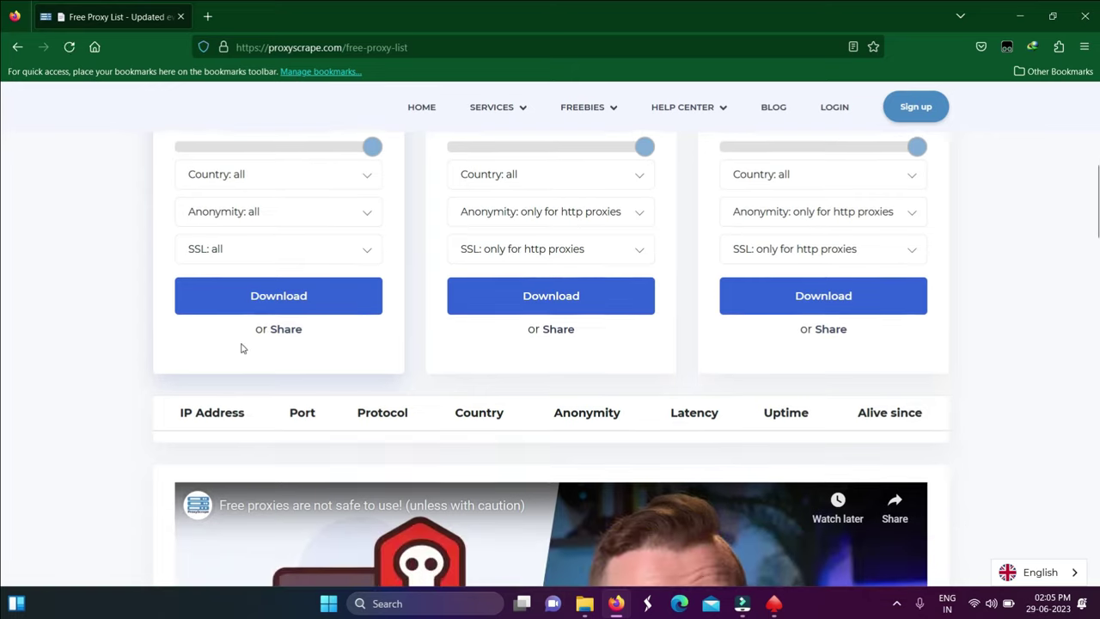
# Step: Request the free HTTP proxy list and set the proxy use case to Other
pyautogui.click(319, 290)
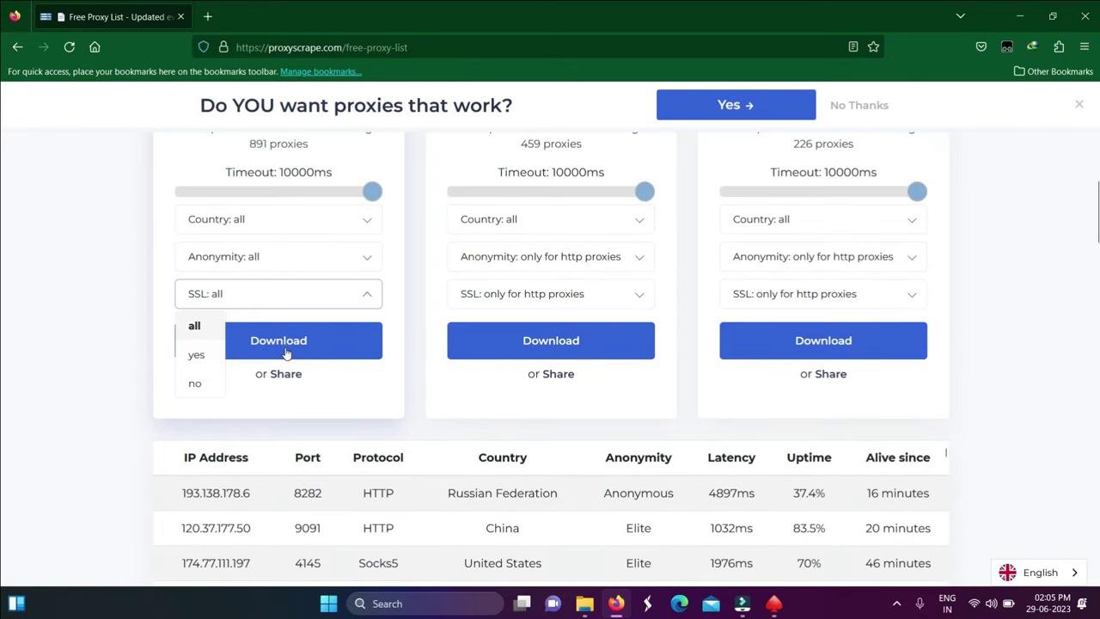
pyautogui.click(282, 348)
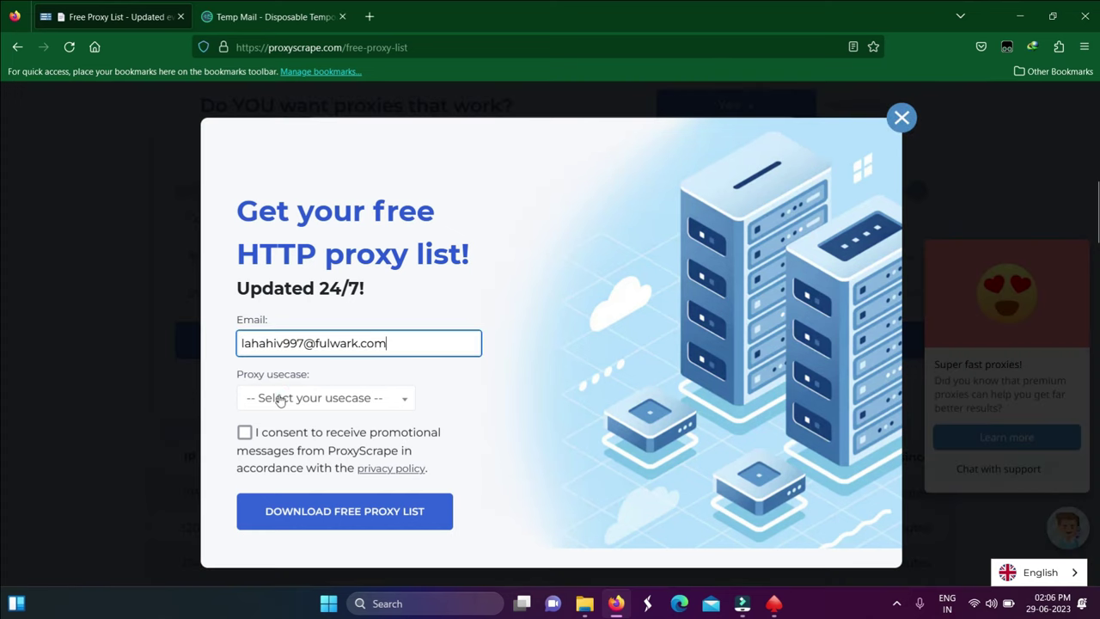
pyautogui.click(279, 397)
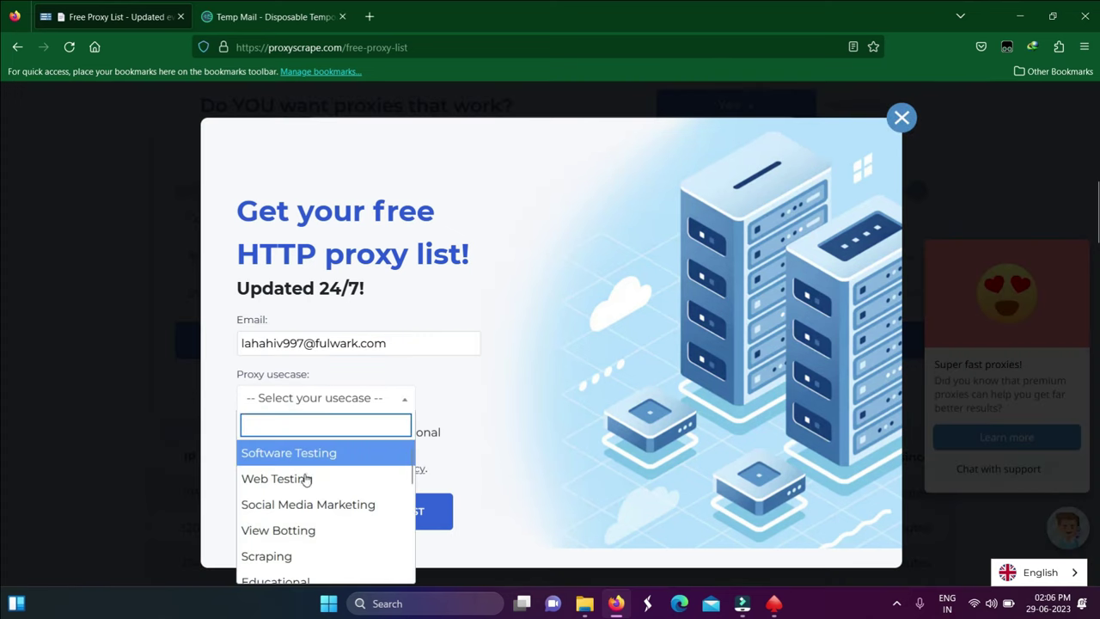
pyautogui.scroll(-5, 305, 479)
pyautogui.scroll(3, 293, 517)
pyautogui.scroll(-3, 284, 532)
pyautogui.click(267, 571)
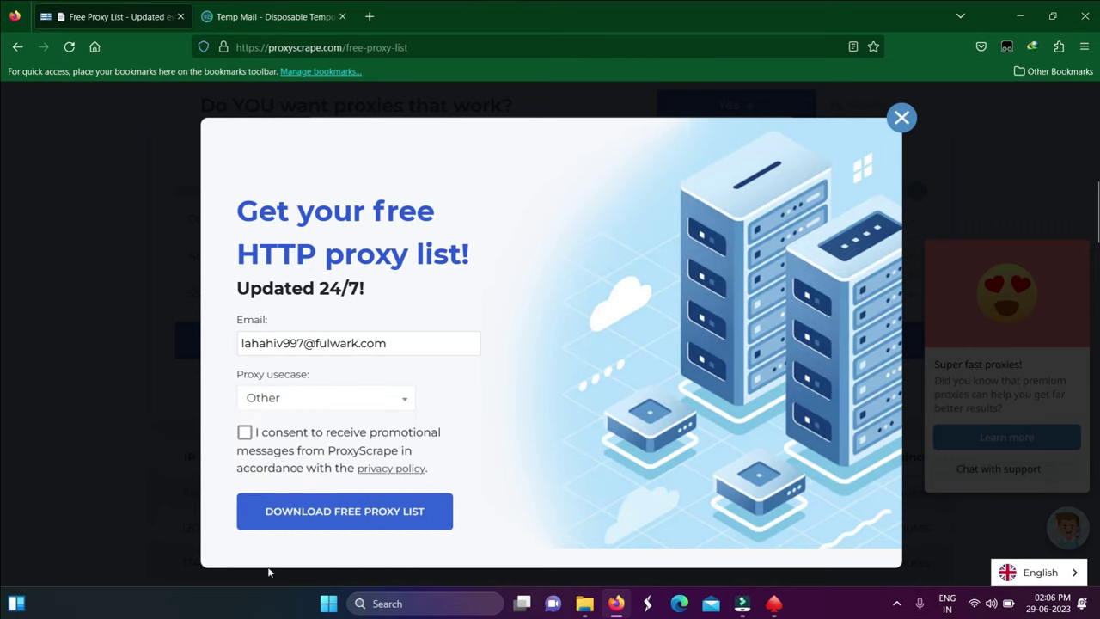
# Step: Give consent, download the list as http_proxies(3).txt and show it in its folder
pyautogui.click(244, 433)
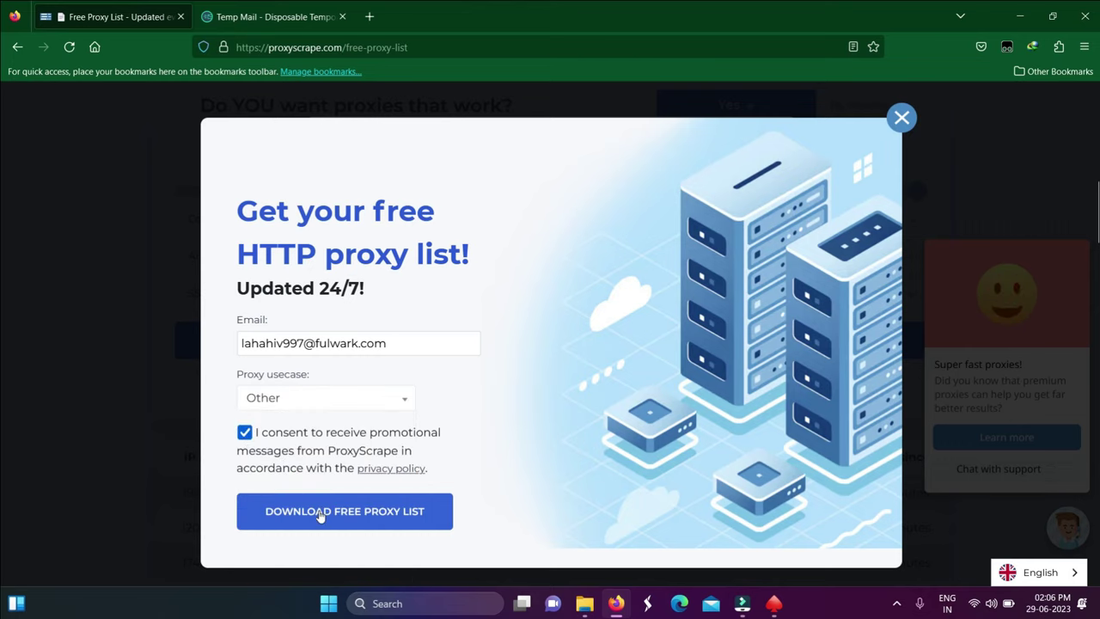
pyautogui.click(319, 512)
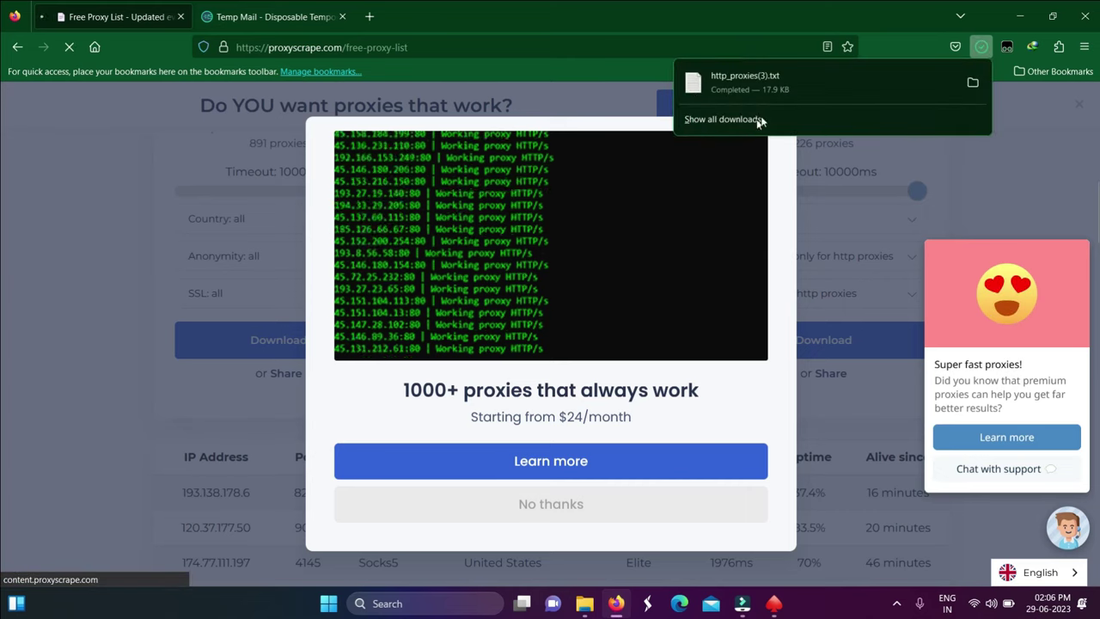
pyautogui.click(972, 84)
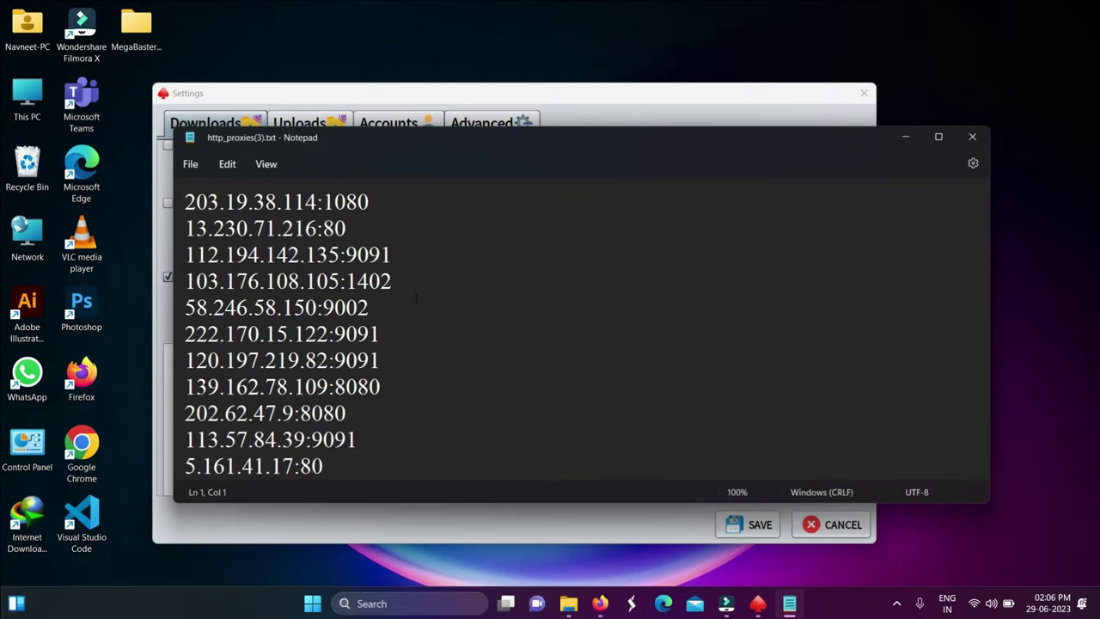
# Step: Copy the entire proxy list from Notepad, then minimise Notepad and the Downloads window
pyautogui.scroll(-15, 416, 298)
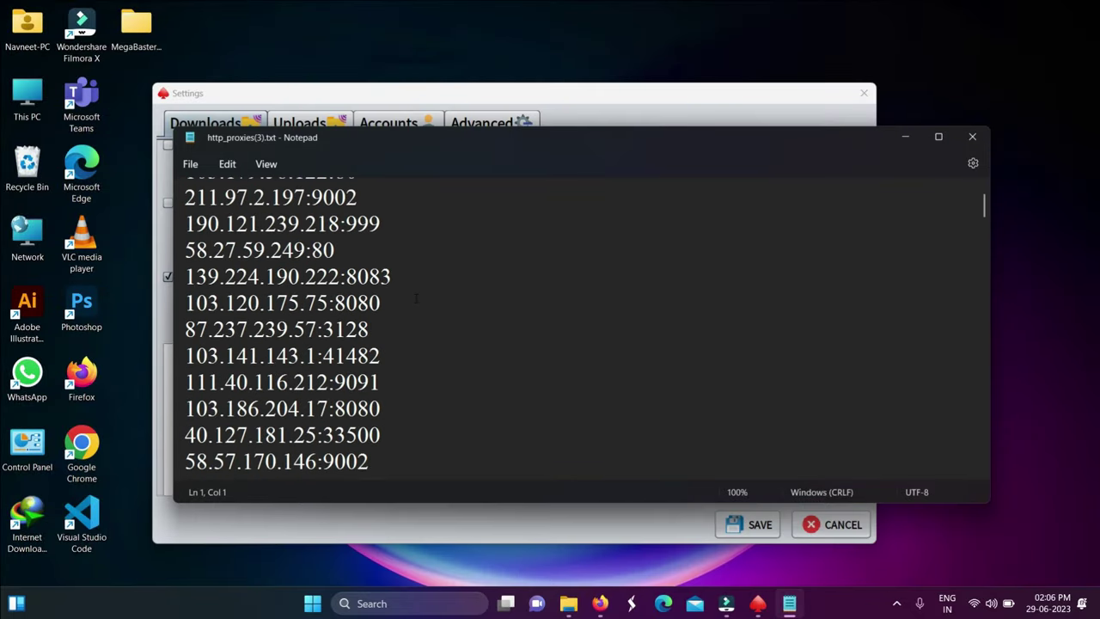
pyautogui.hotkey('ctrl', 'a')
pyautogui.rightClick(239, 303)
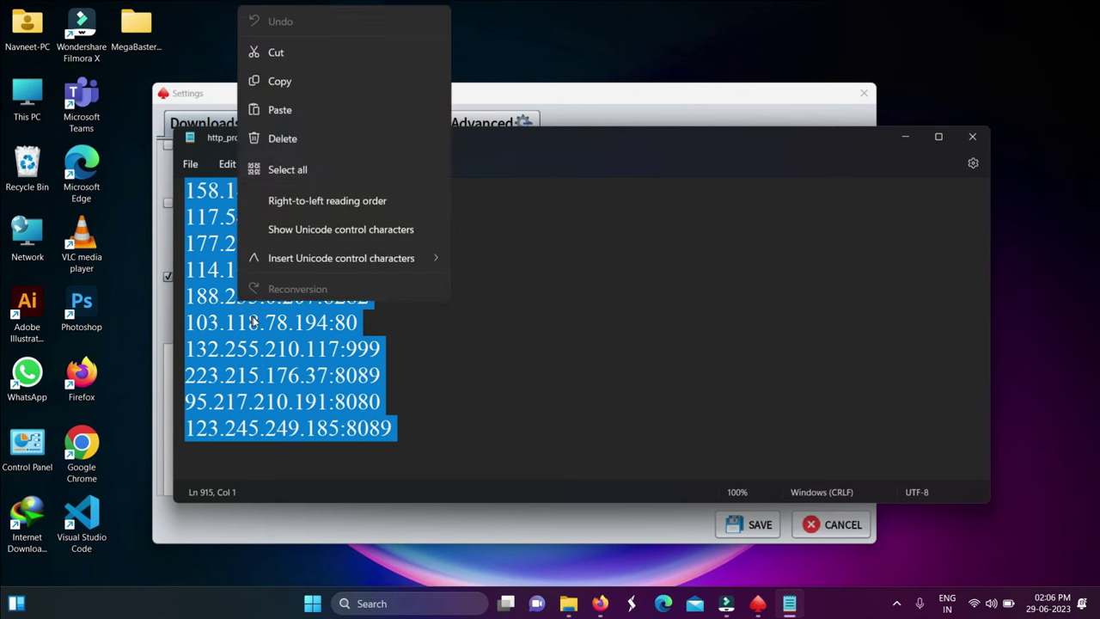
pyautogui.click(275, 77)
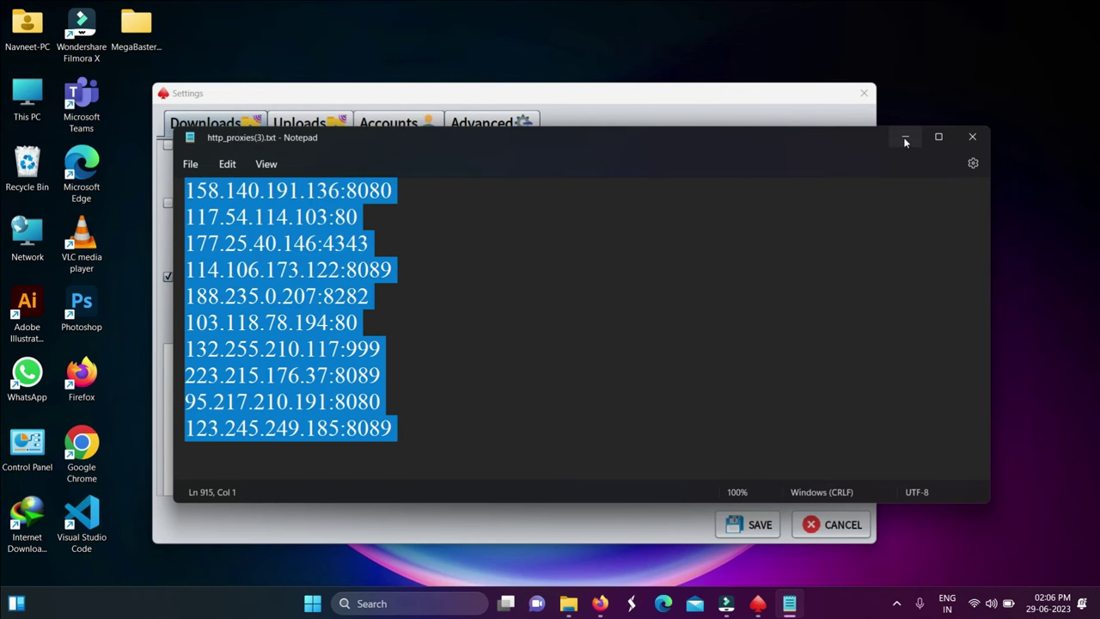
pyautogui.click(904, 140)
pyautogui.click(432, 186)
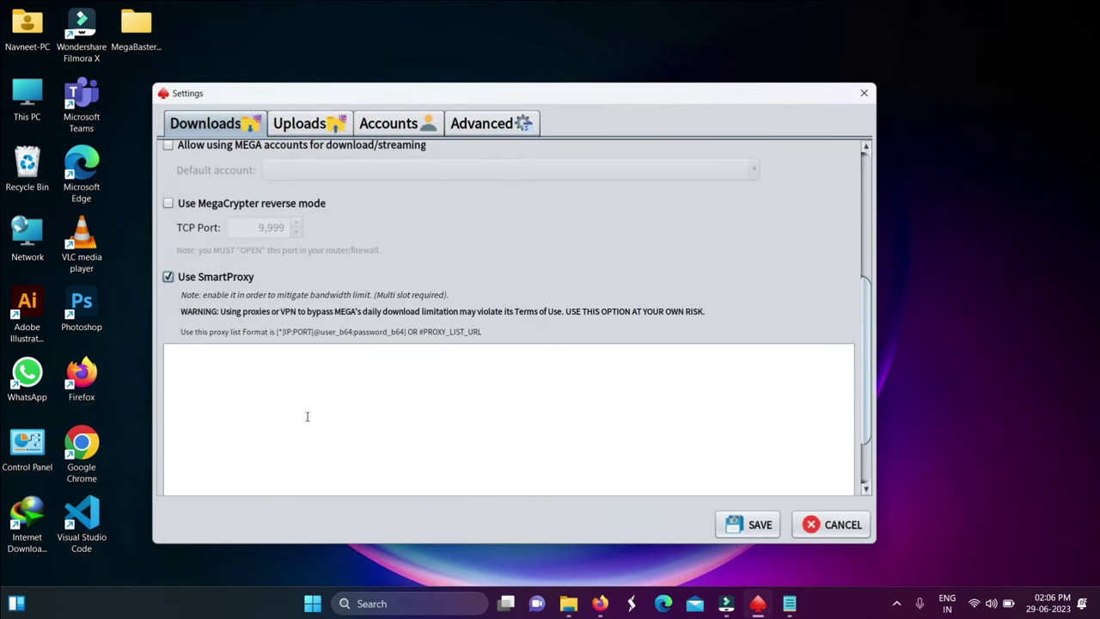
# Step: Paste the copied IP:port proxies into the SmartProxy list box, giving SmartProxy ON (914)
pyautogui.scroll(-3, 730, 335)
pyautogui.click(311, 312)
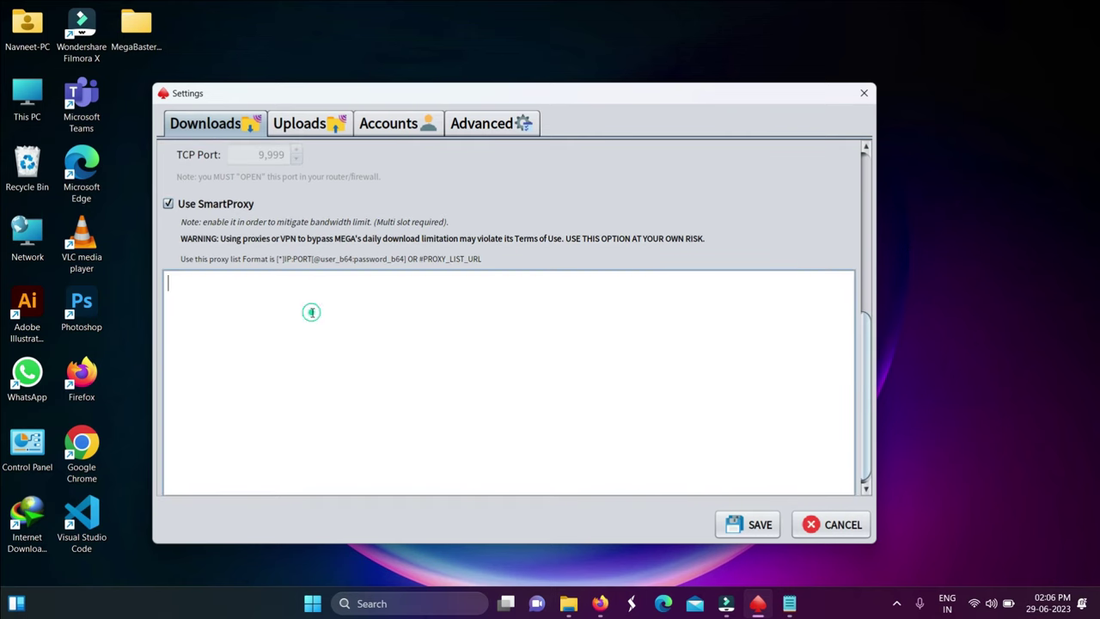
pyautogui.hotkey('ctrl', 'v')
pyautogui.scroll(8, 312, 311)
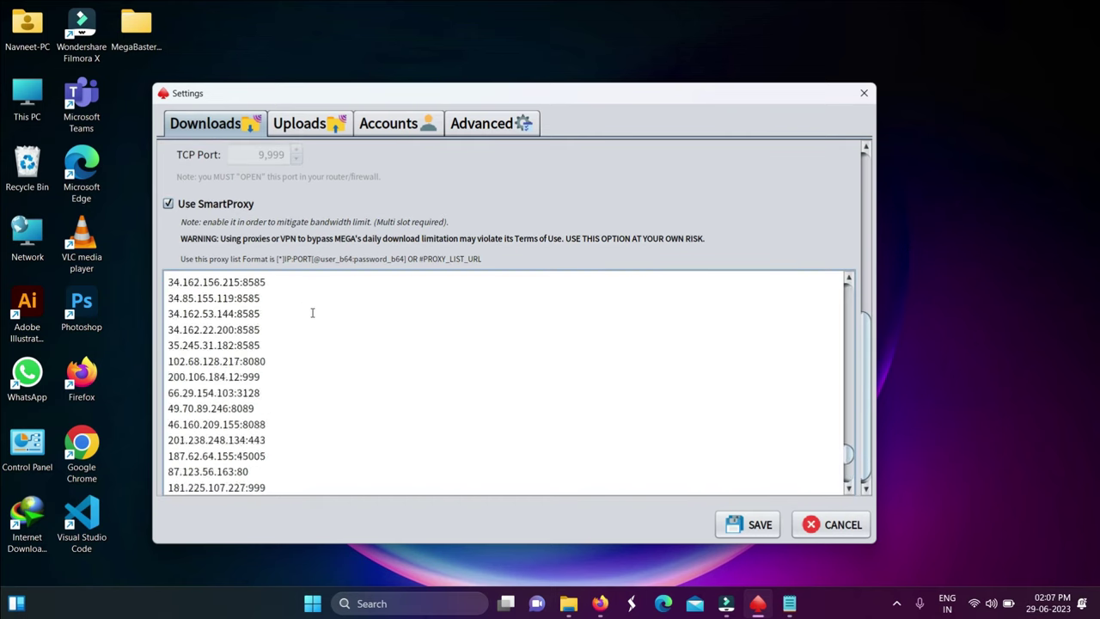
pyautogui.scroll(6, 312, 312)
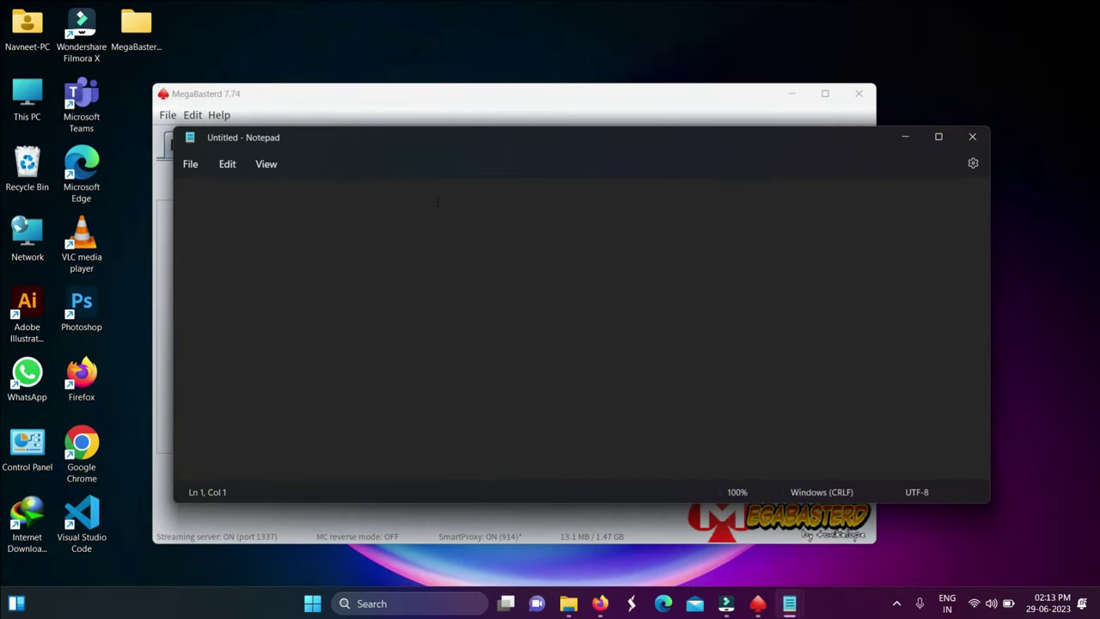
# Step: Paste the mega.nz folder link into the new Untitled Notepad document
pyautogui.hotkey('ctrl', 'v')
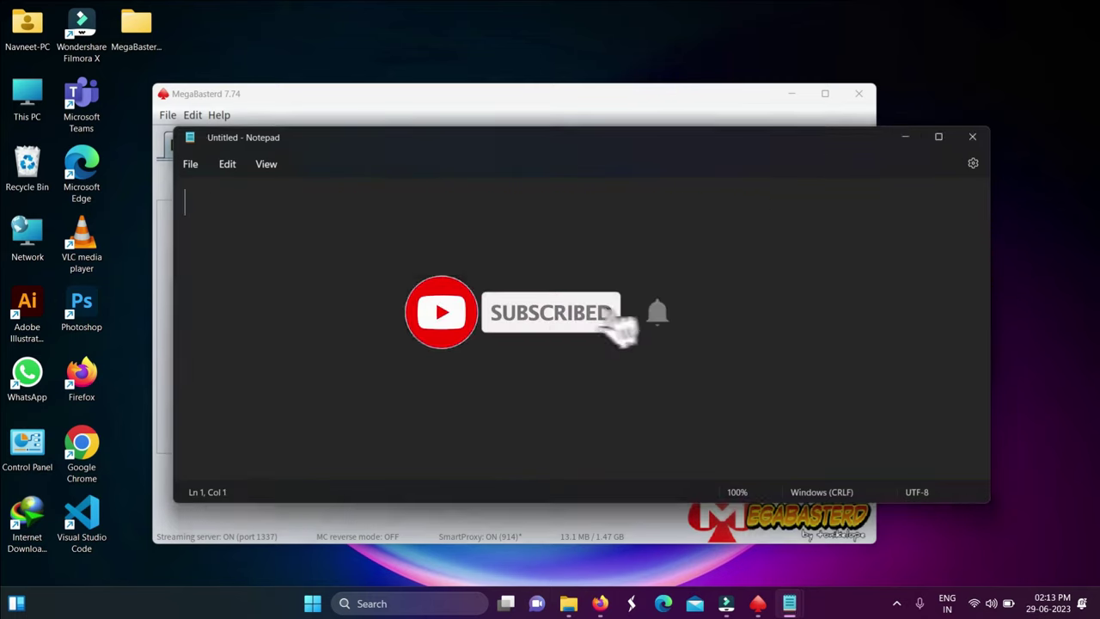
# Step: Add the MEGA folder link via New download's Link Grabber and load its 634.05 GB listing
pyautogui.click(905, 135)
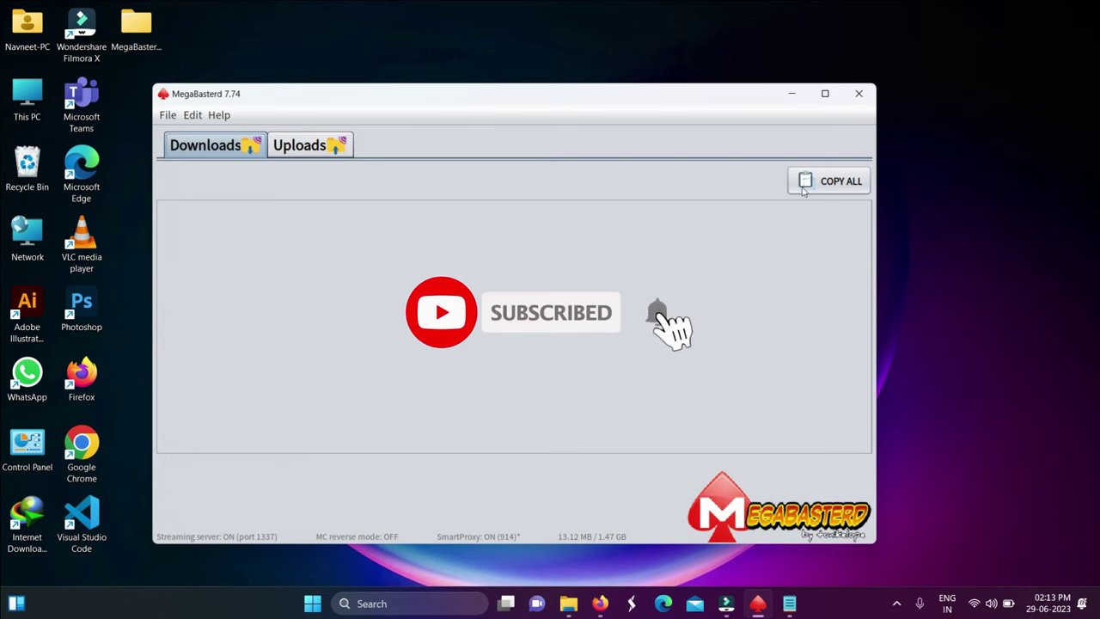
pyautogui.click(166, 117)
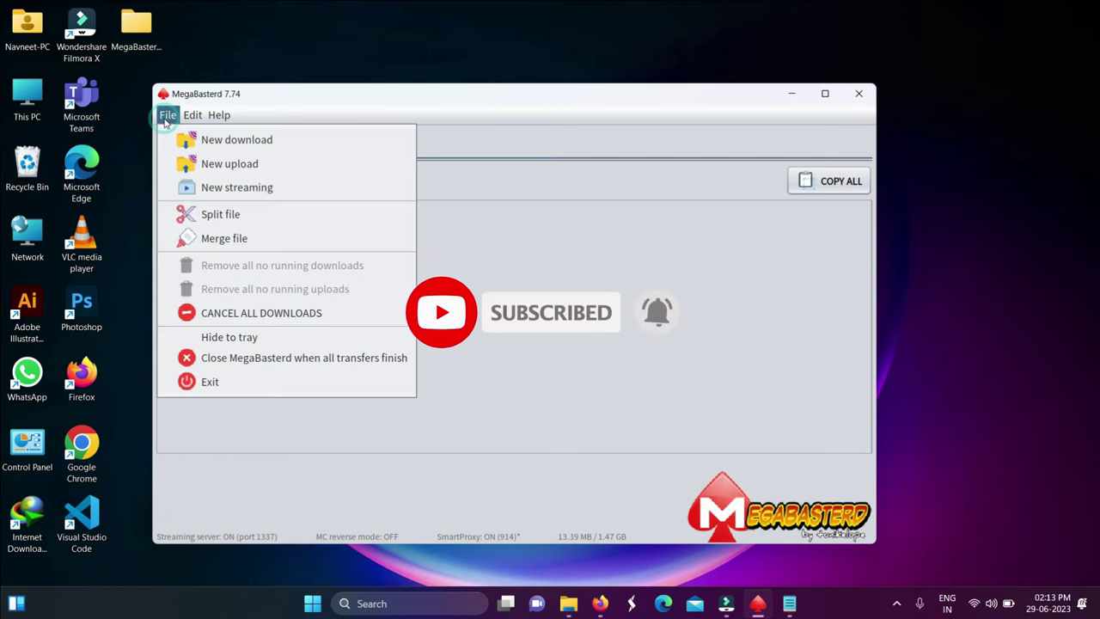
pyautogui.click(213, 140)
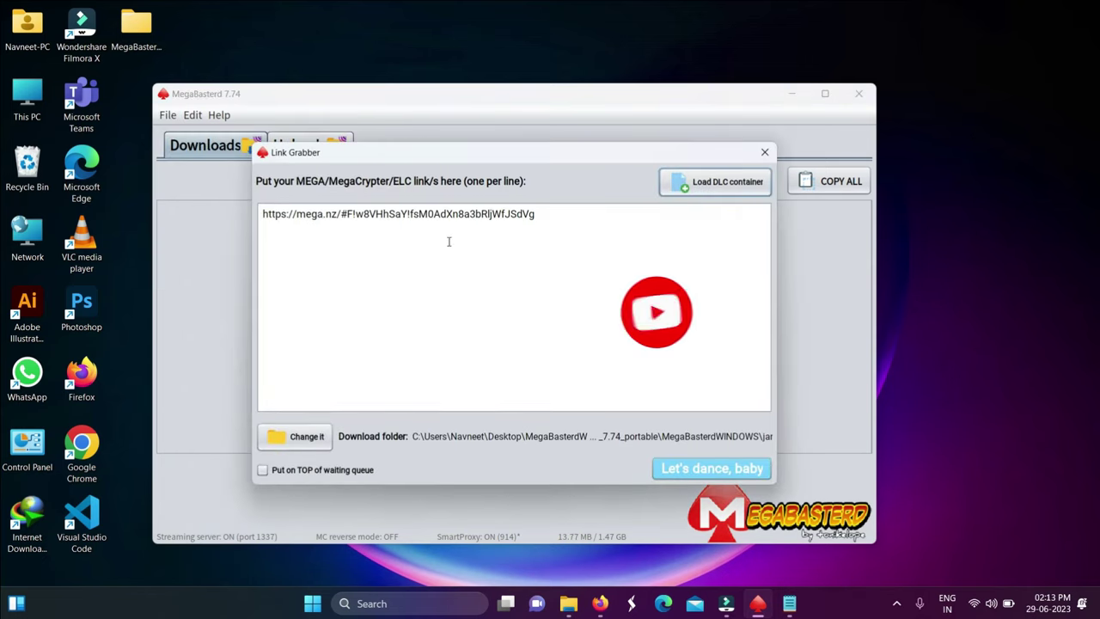
pyautogui.moveTo(571, 217); pyautogui.dragTo(280, 214)
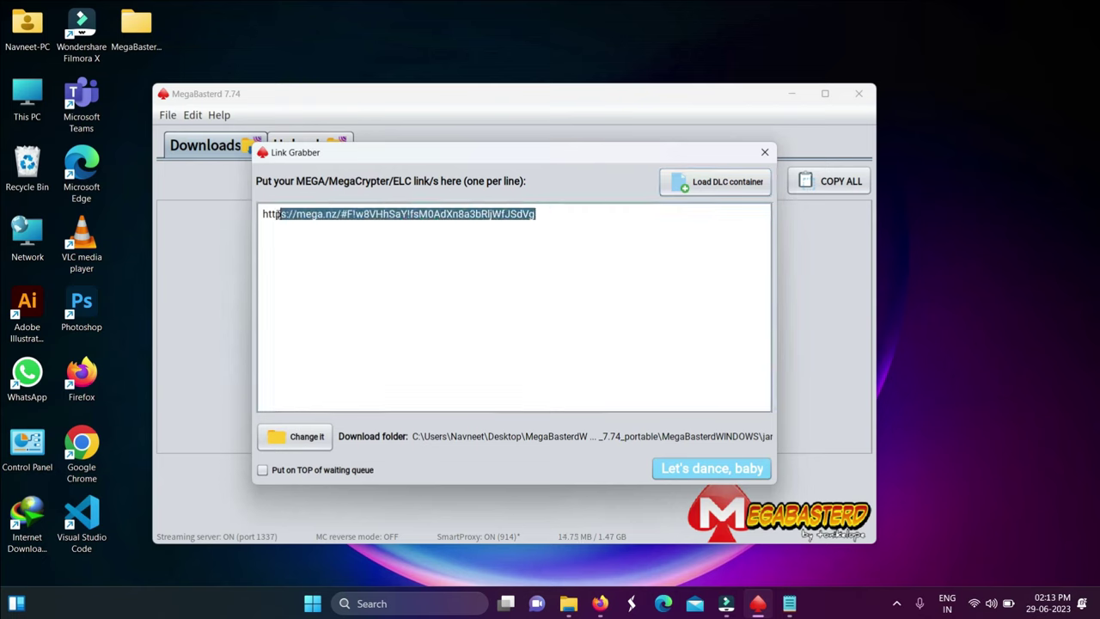
pyautogui.click(464, 303)
pyautogui.click(790, 603)
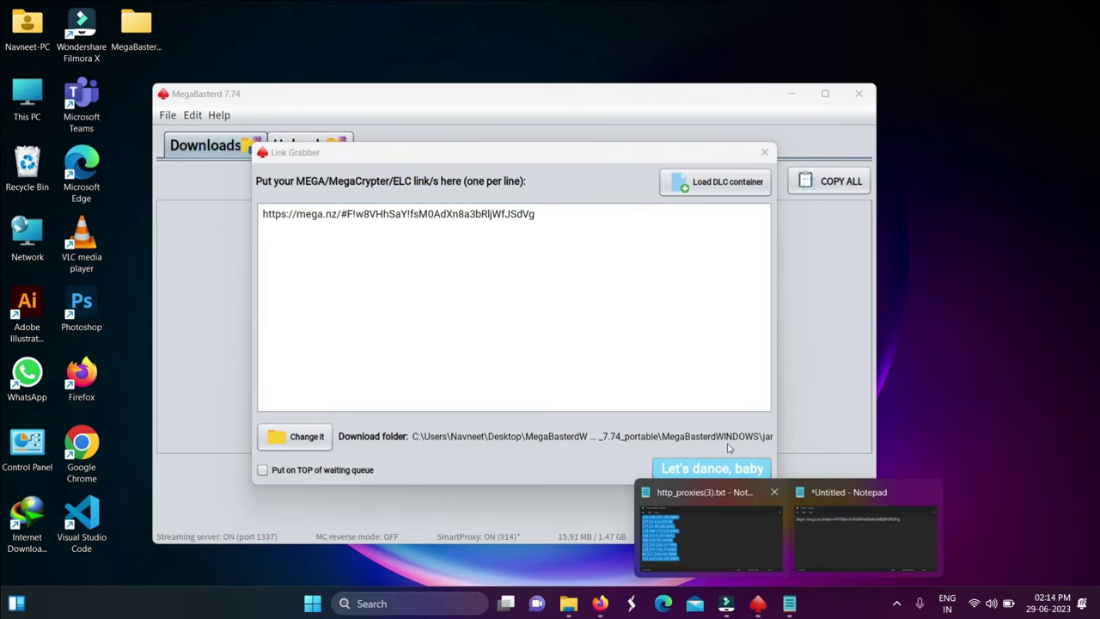
pyautogui.click(710, 468)
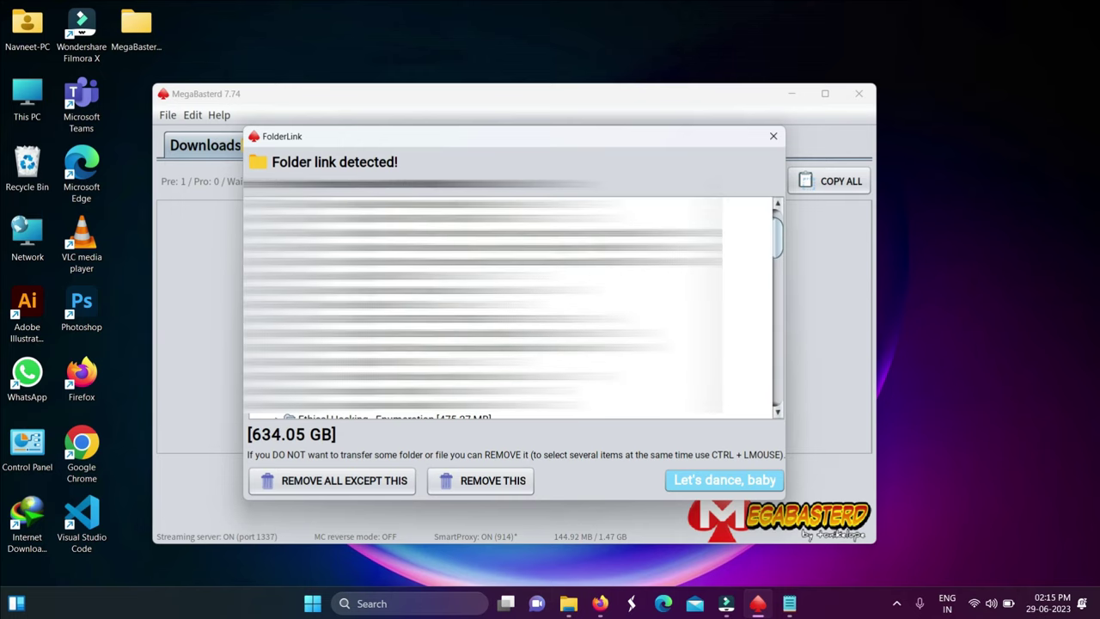
# Step: Scroll through the folder tree and select the Cyber Security & Ethical Hacking folder
pyautogui.scroll(-2, 507, 305)
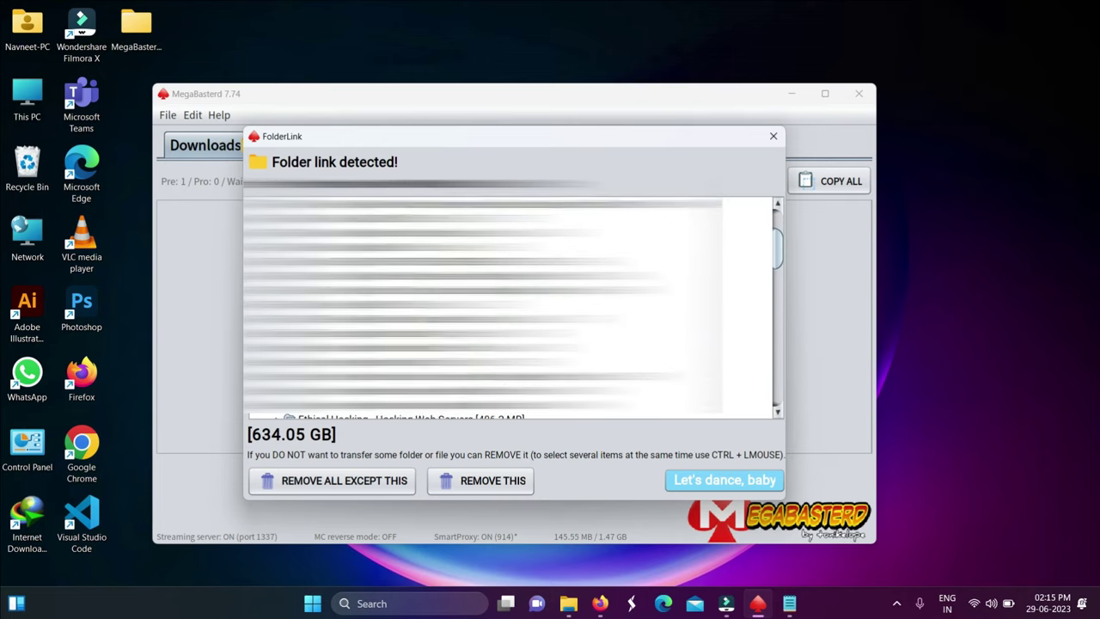
pyautogui.scroll(-3, 506, 305)
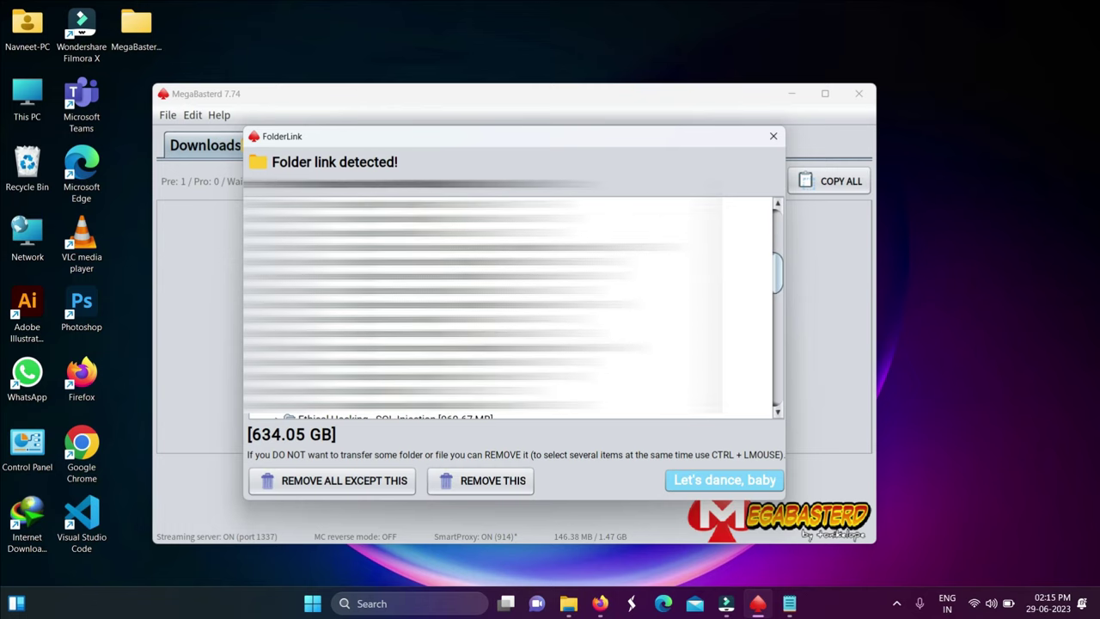
pyautogui.scroll(-5, 507, 305)
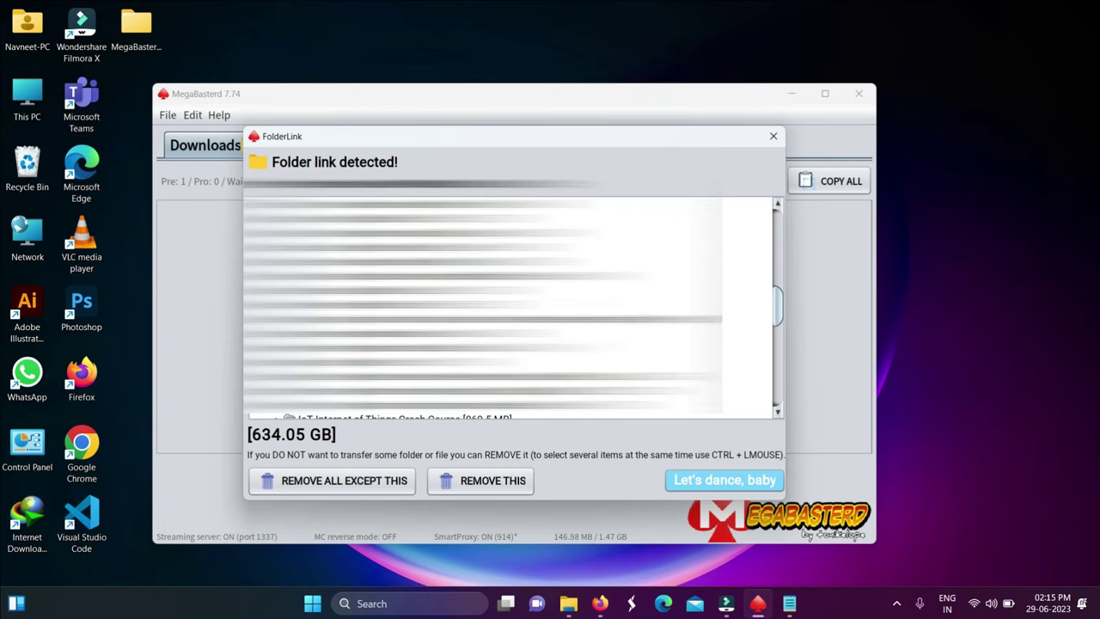
pyautogui.scroll(-3, 507, 305)
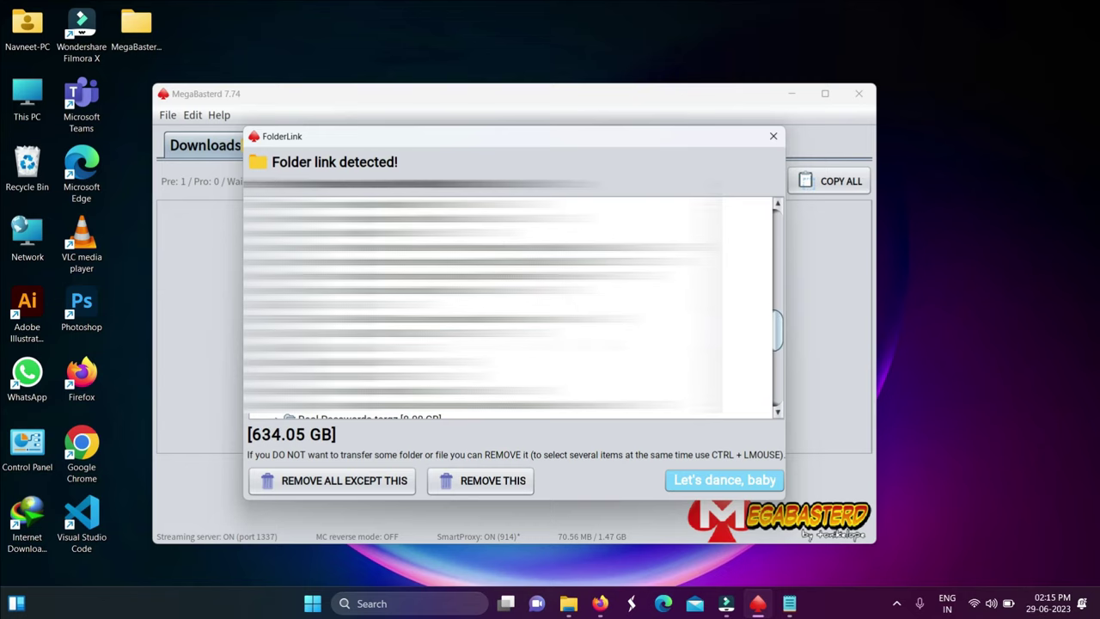
pyautogui.scroll(-1, 507, 305)
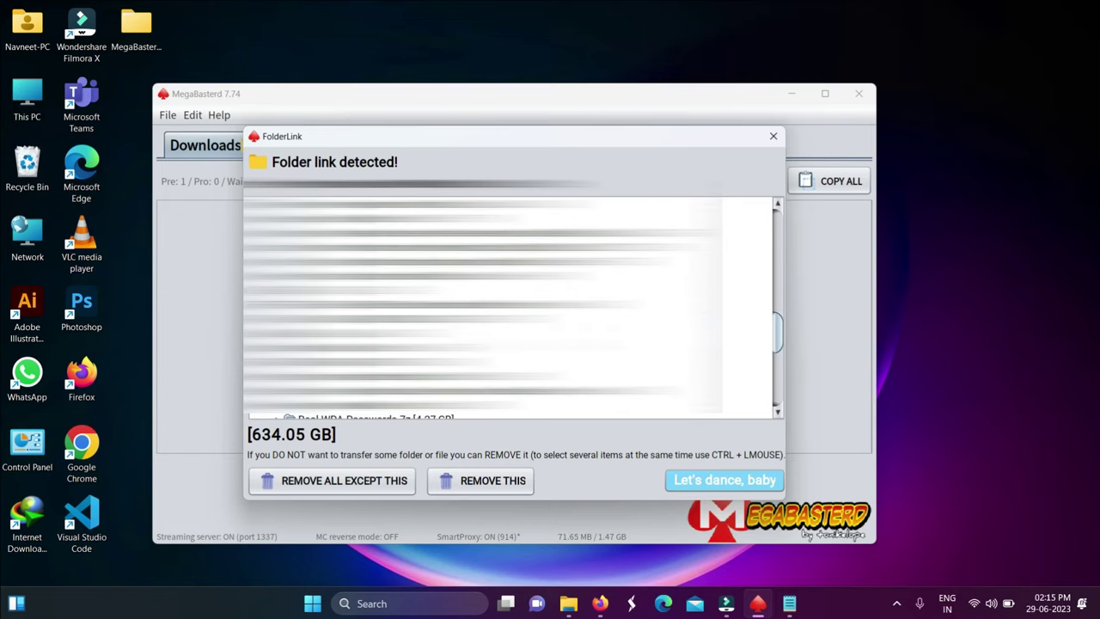
pyautogui.scroll(-2, 507, 305)
pyautogui.scroll(-2, 507, 305)
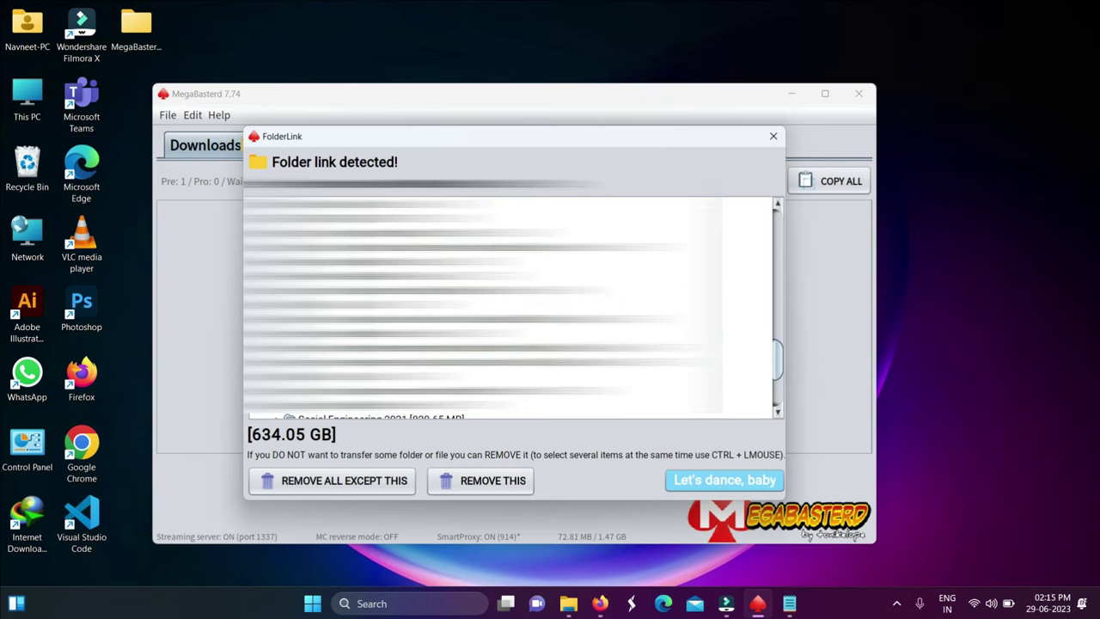
pyautogui.scroll(10, 507, 305)
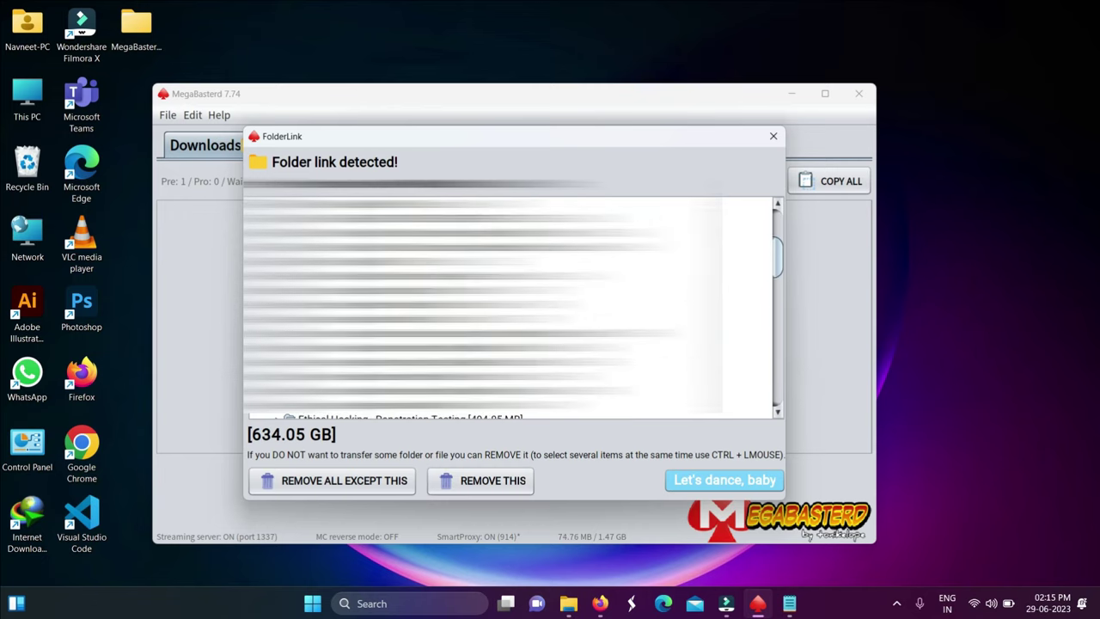
pyautogui.click(507, 218)
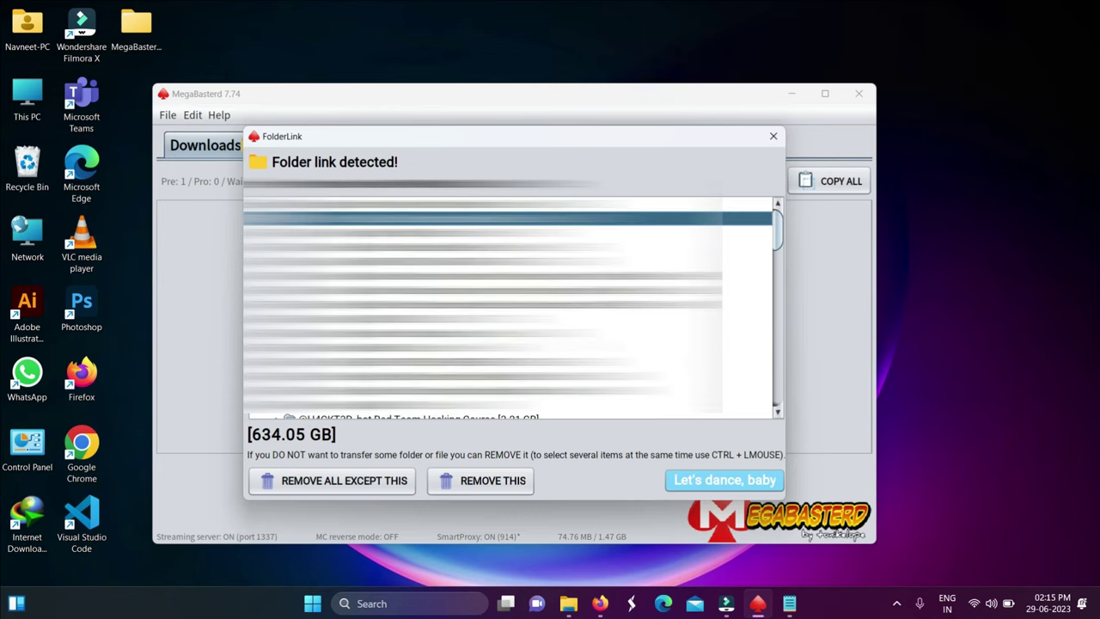
# Step: Remove all other folders and start downloading the 29.9 GB folder's files
pyautogui.scroll(-1, 507, 305)
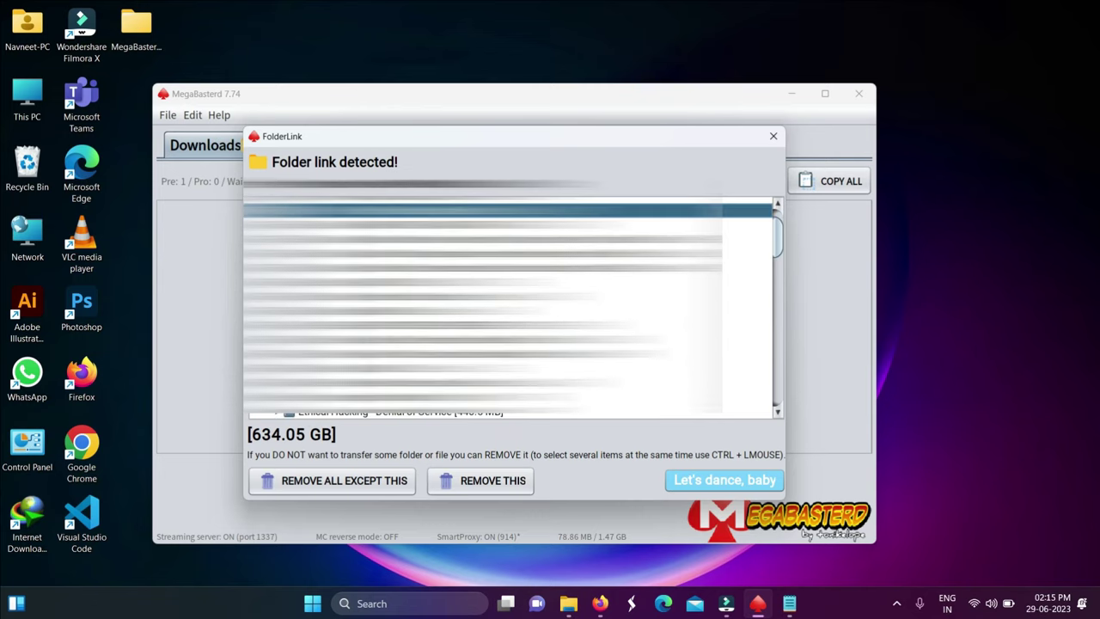
pyautogui.click(361, 486)
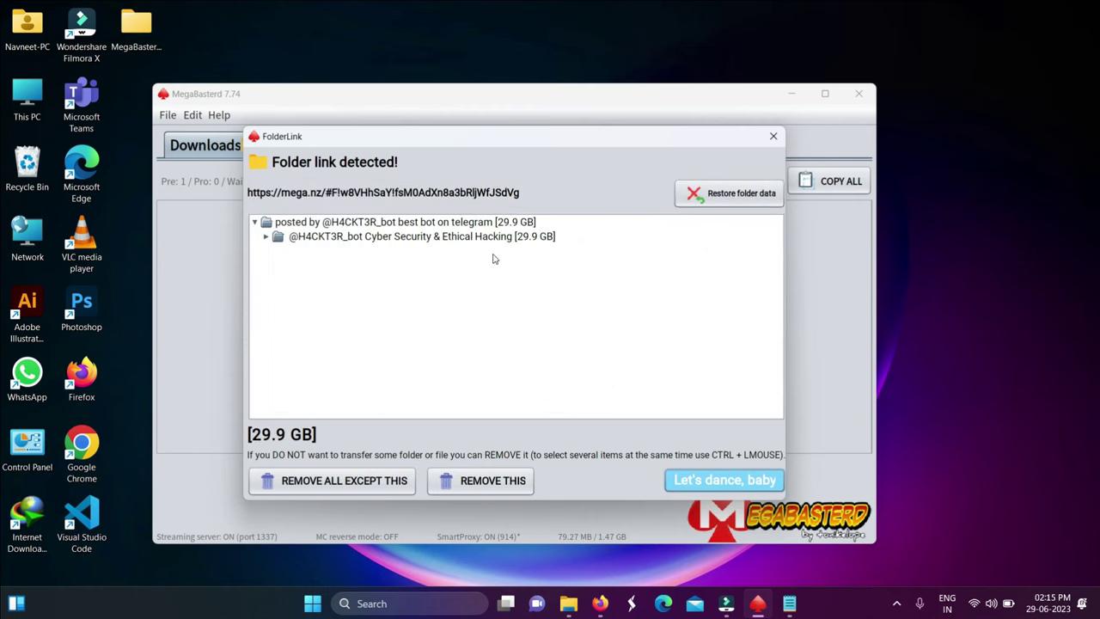
pyautogui.click(516, 237)
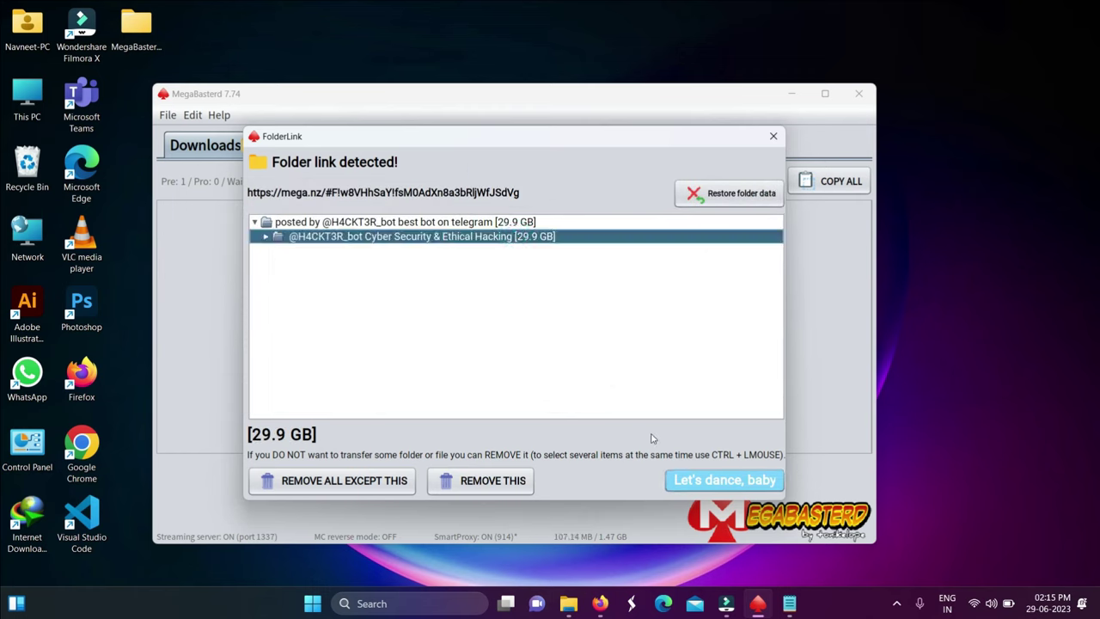
pyautogui.click(703, 483)
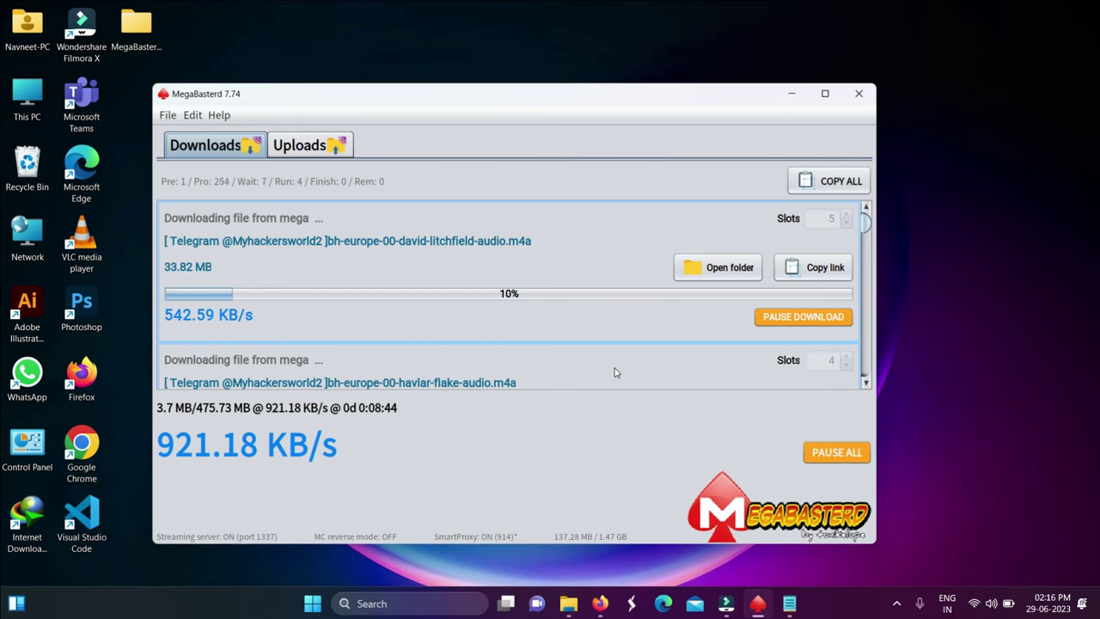
pyautogui.moveTo(644, 98); pyautogui.dragTo(697, 88)
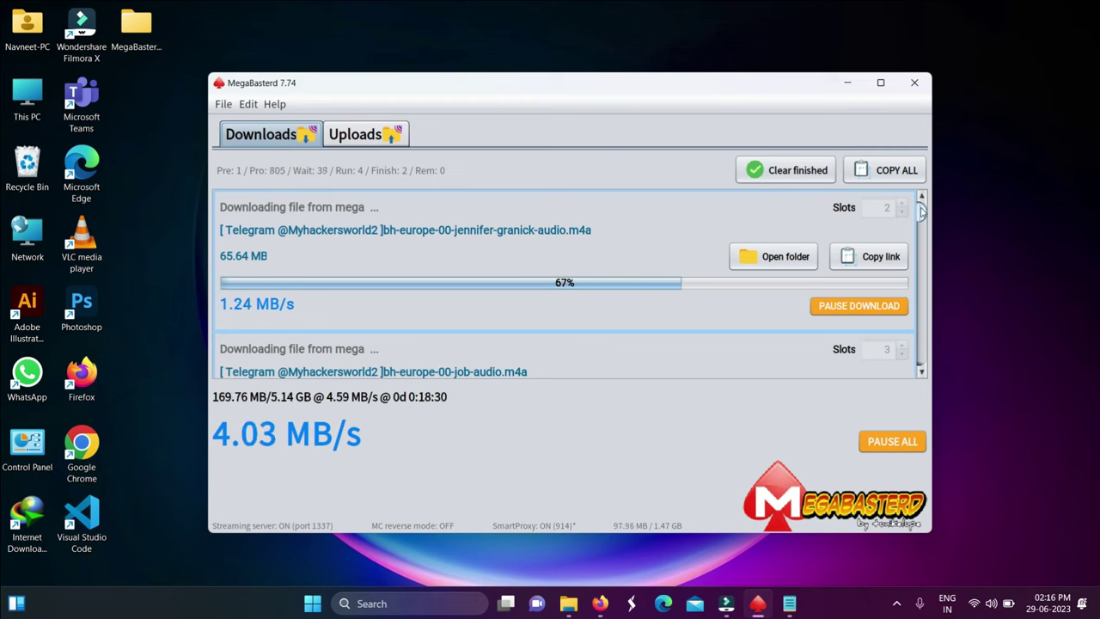
pyautogui.scroll(-5, 921, 214)
pyautogui.scroll(5, 921, 222)
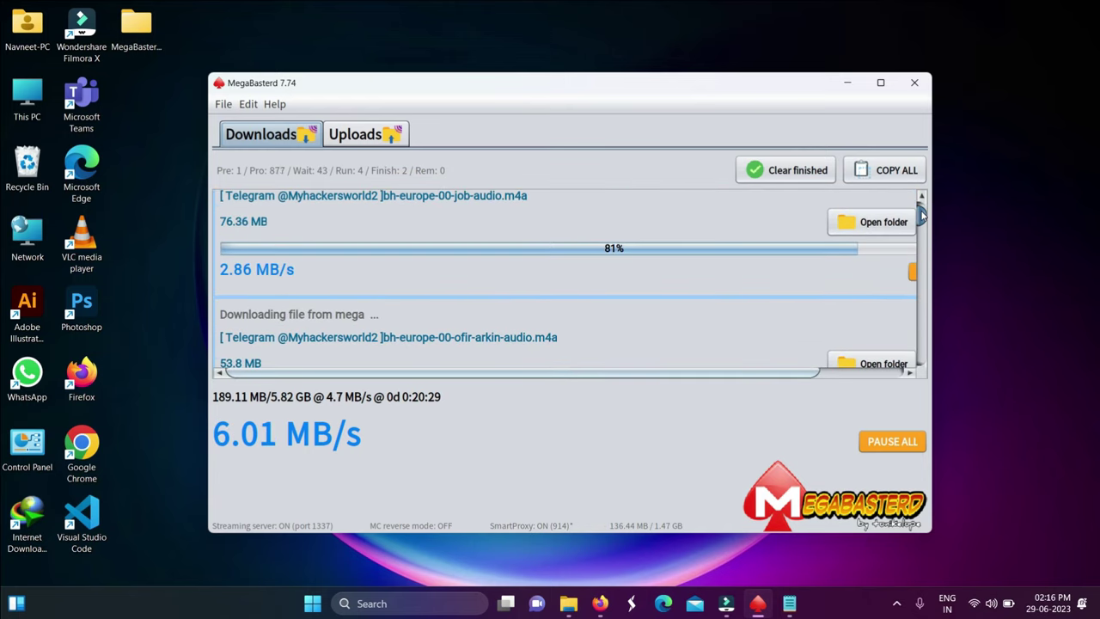
pyautogui.scroll(5, 920, 215)
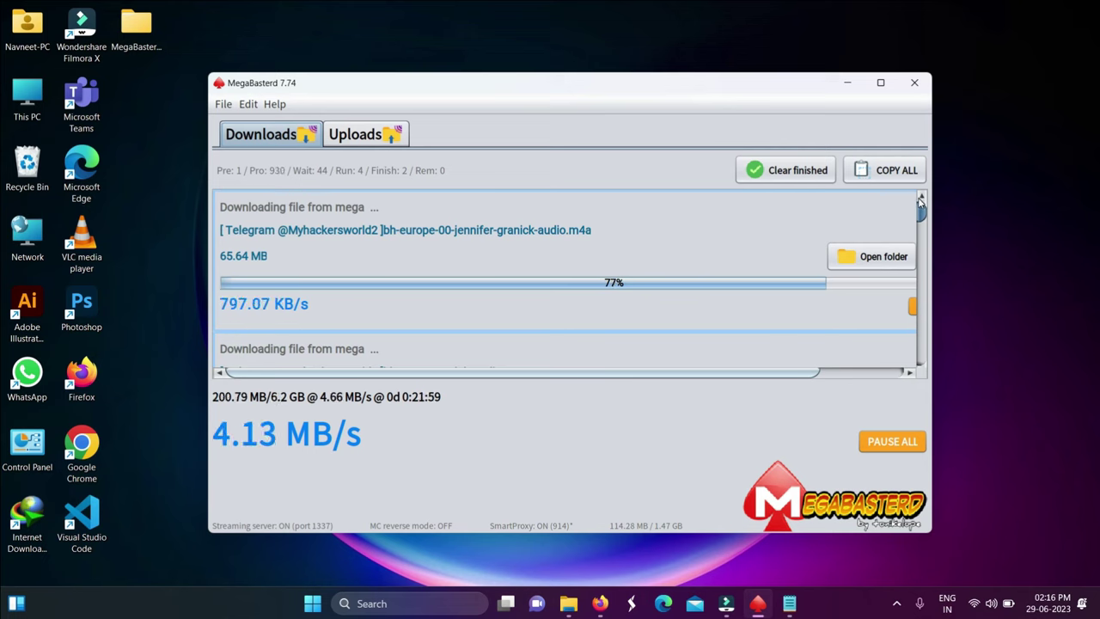
pyautogui.scroll(-5, 919, 206)
pyautogui.scroll(3, 919, 219)
pyautogui.scroll(-2, 916, 215)
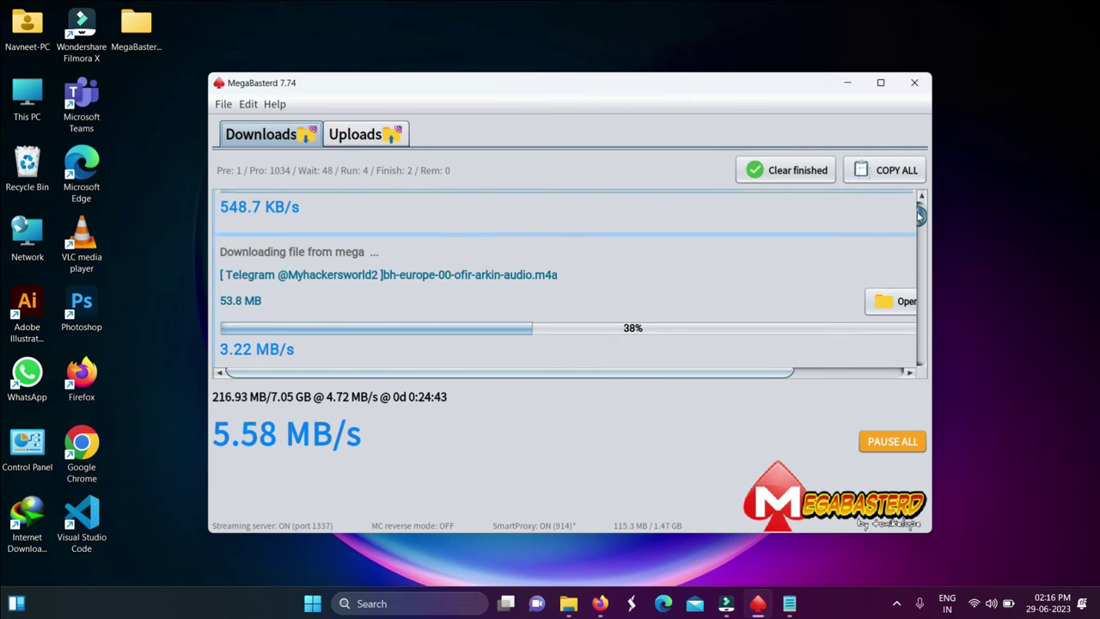
pyautogui.scroll(-2, 917, 213)
pyautogui.scroll(-2, 917, 215)
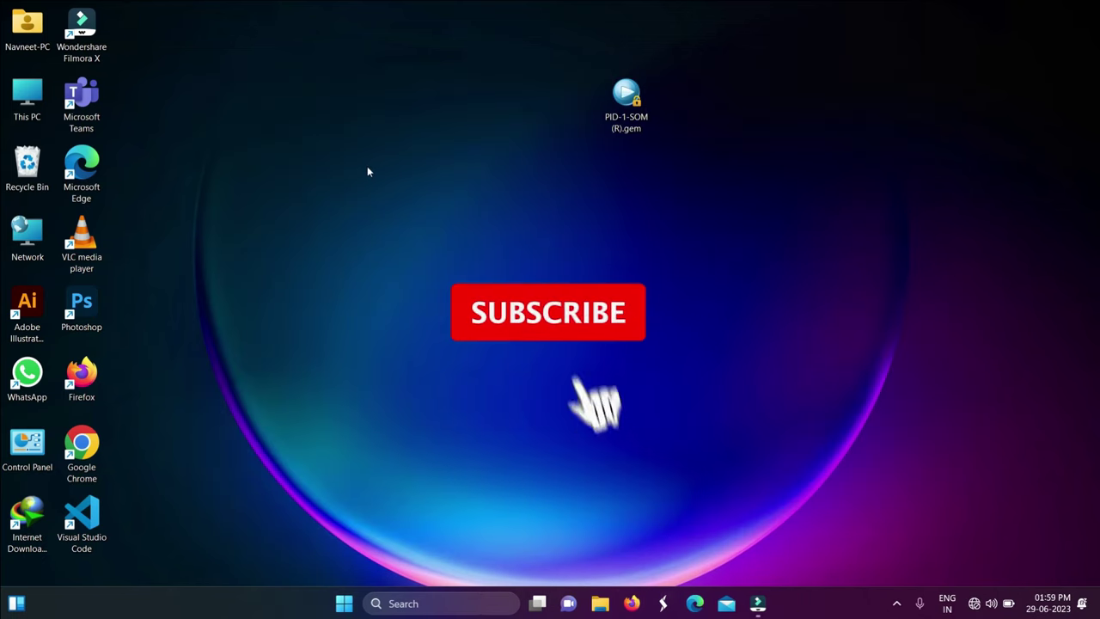
# Step: Refresh the Windows desktop from its context menu, then start Firefox from the taskbar
pyautogui.rightClick(367, 170)
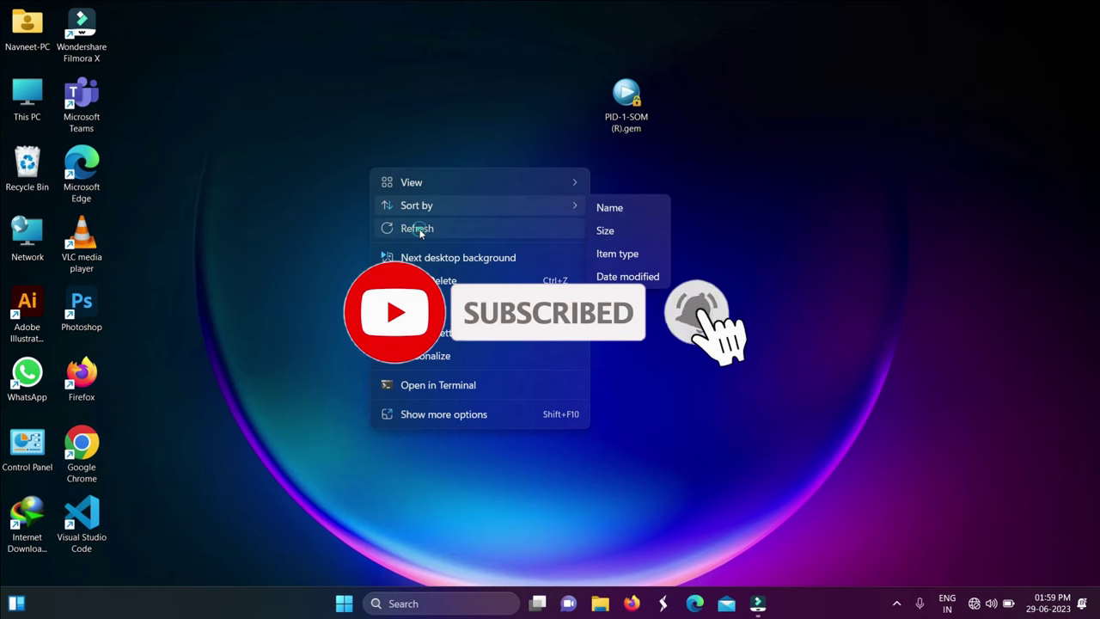
pyautogui.click(419, 229)
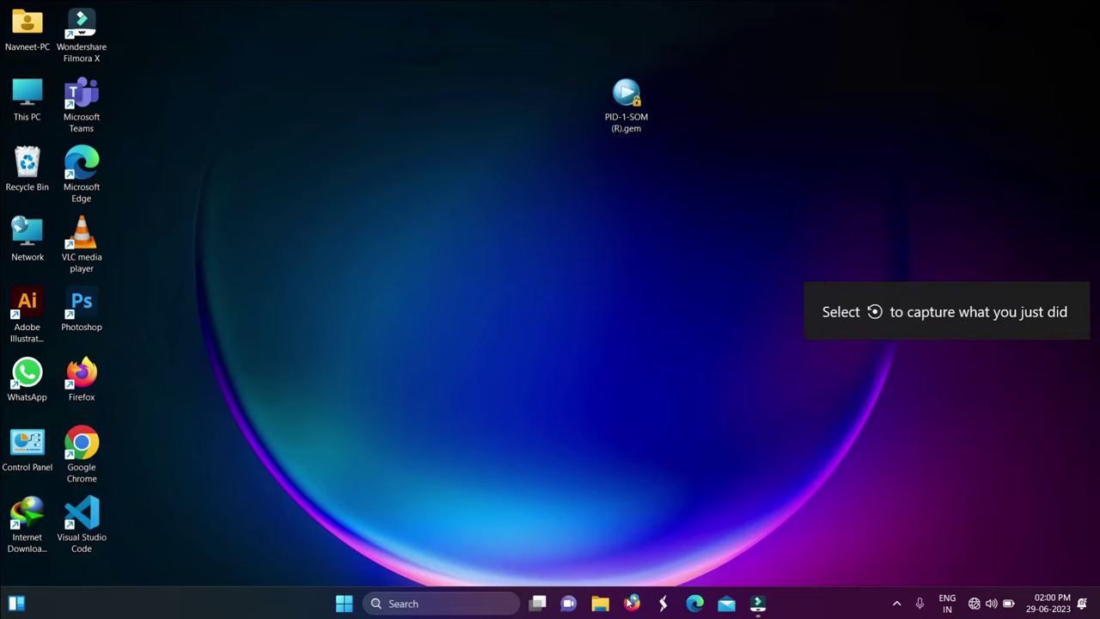
pyautogui.click(629, 602)
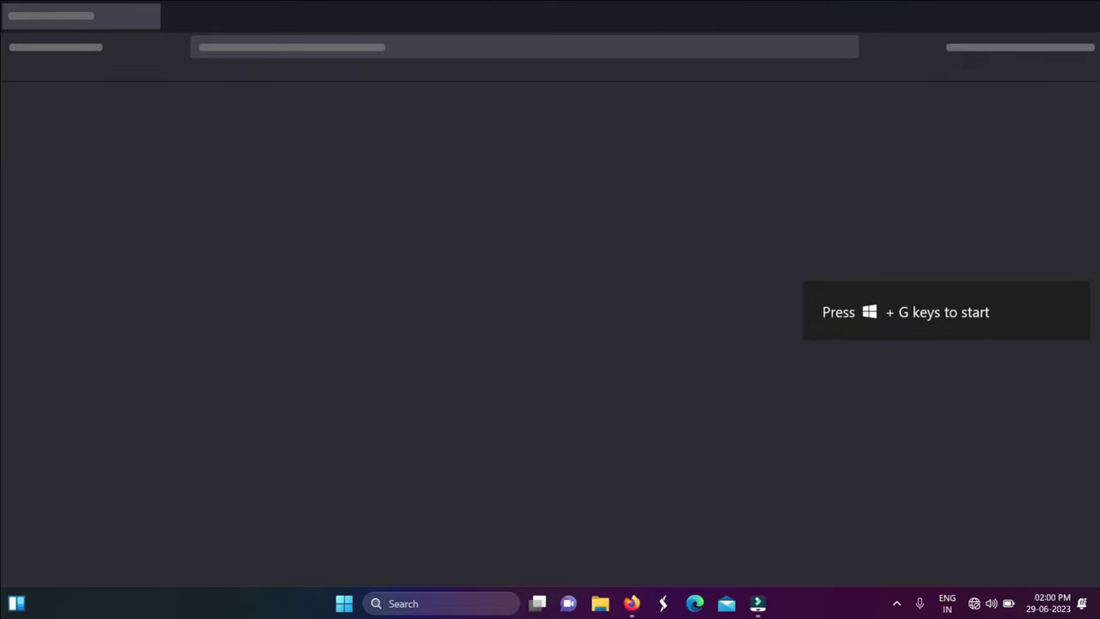